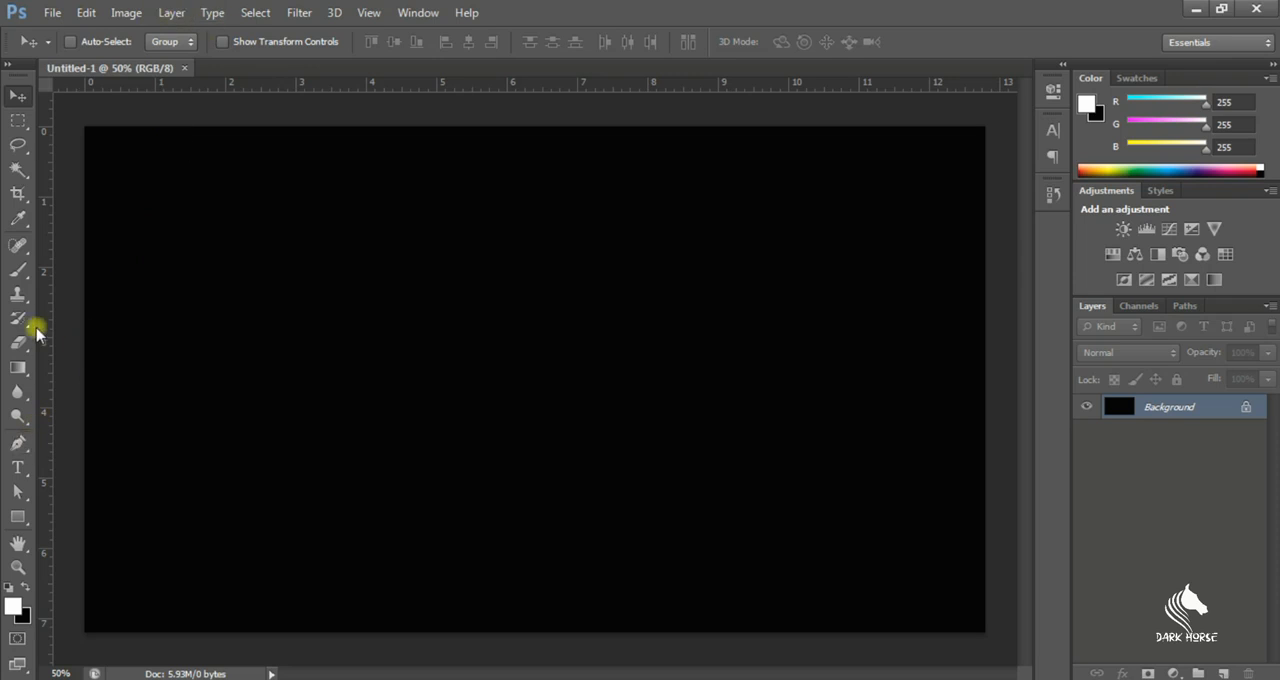
Add a white letter S as point text on the canvas in The Bold Font at 180 pt
left_click(17, 468)
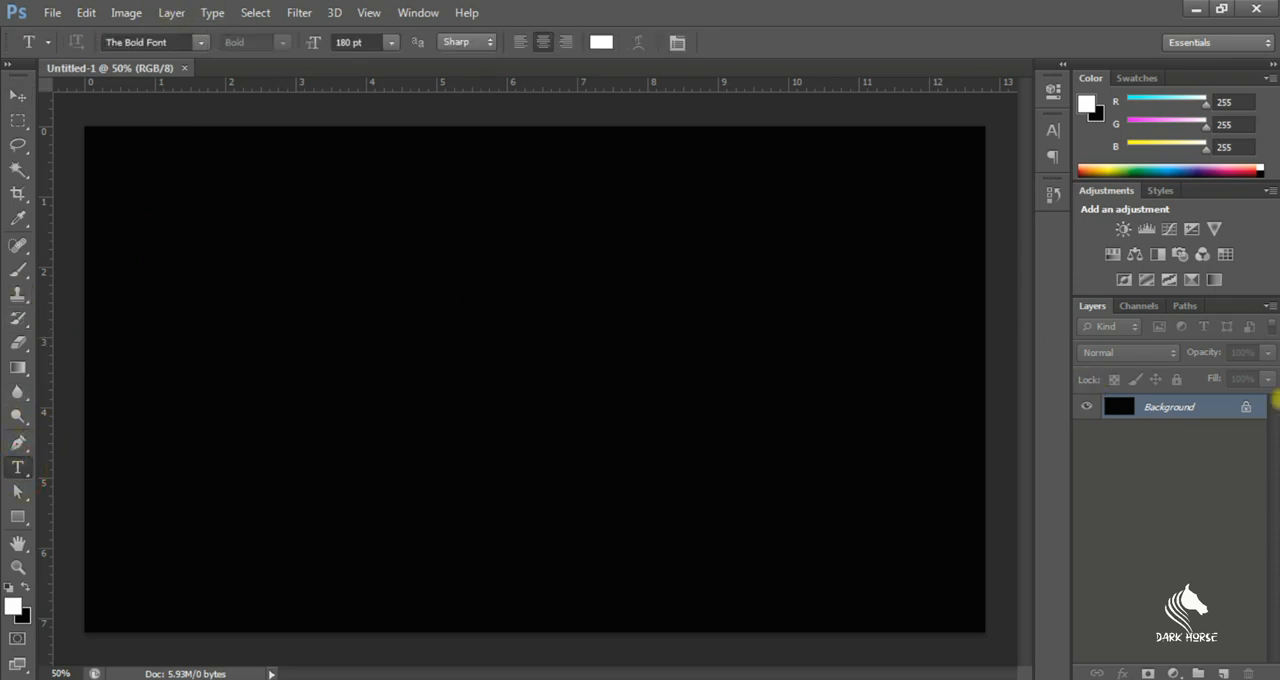
left_click(157, 42)
left_click(358, 40)
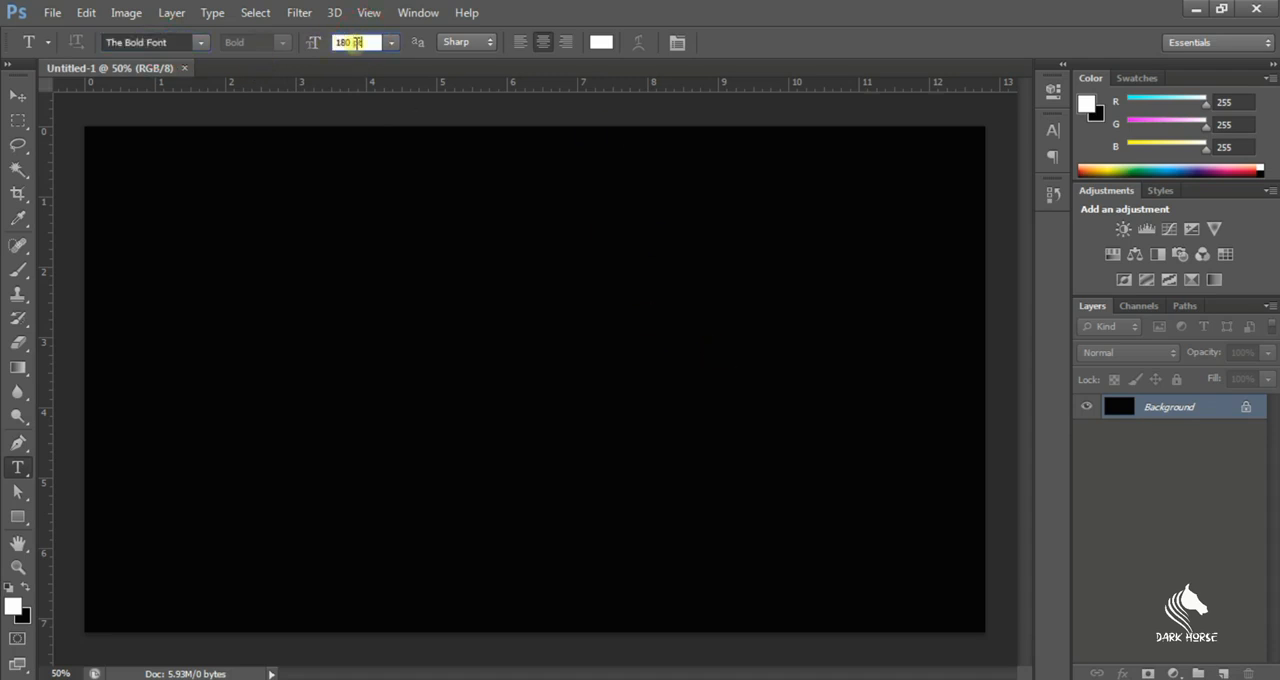
left_click(847, 380)
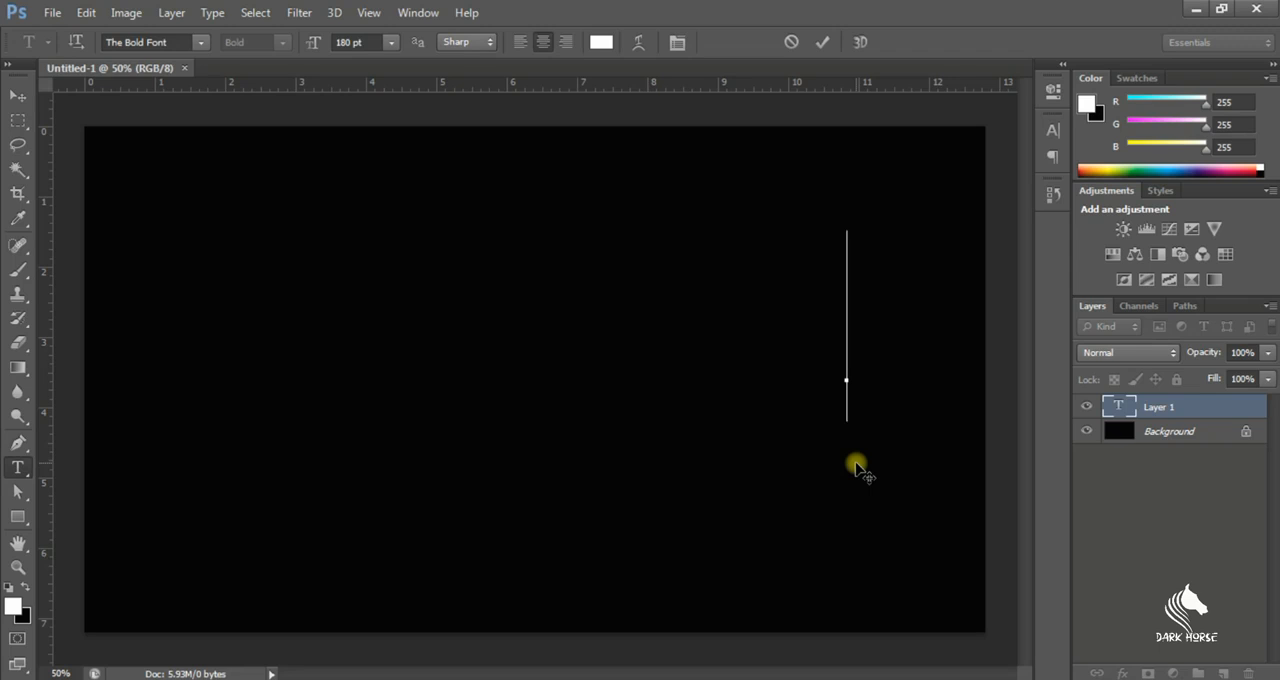
type("S")
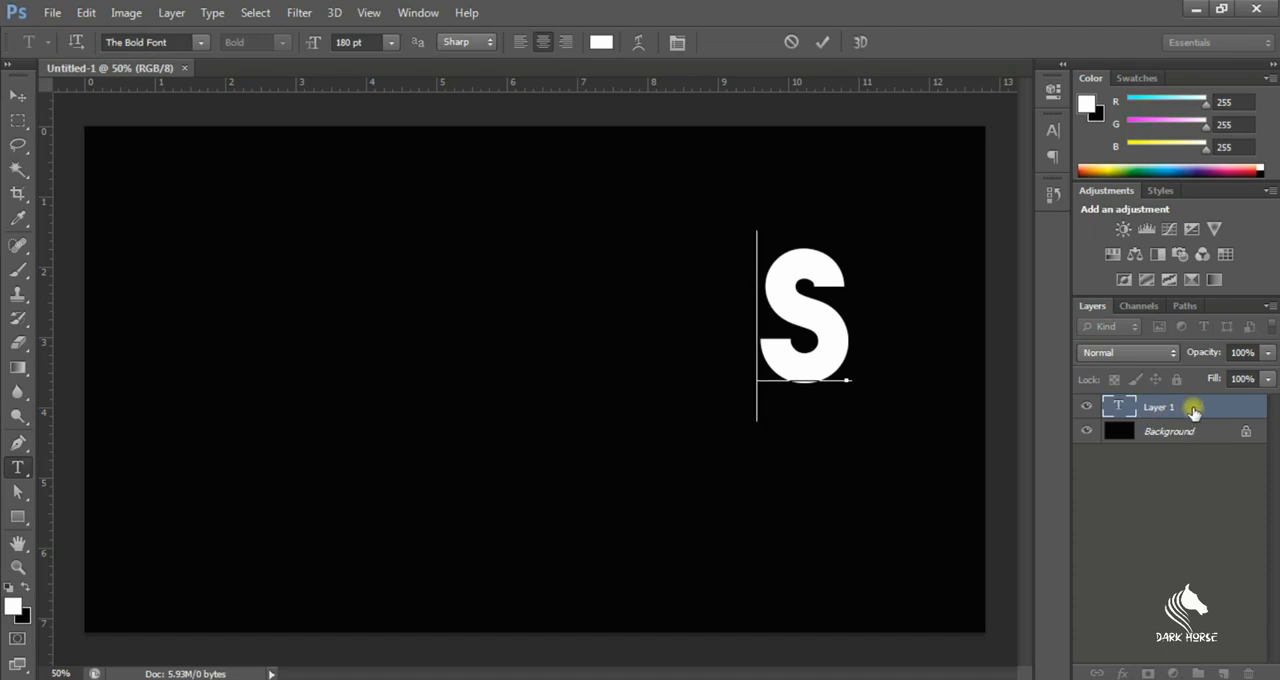
left_click(1123, 417)
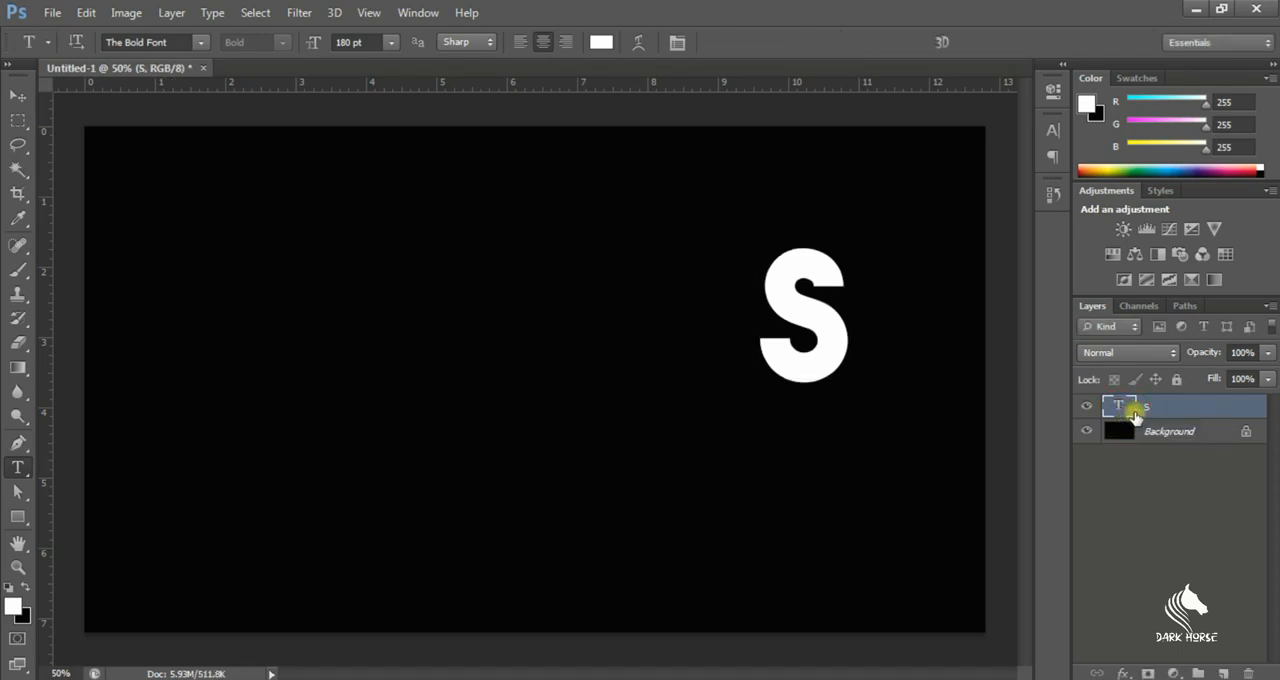
Duplicate the S text layer four times and move the topmost copy to the left part of the canvas
key("ctrl+j")
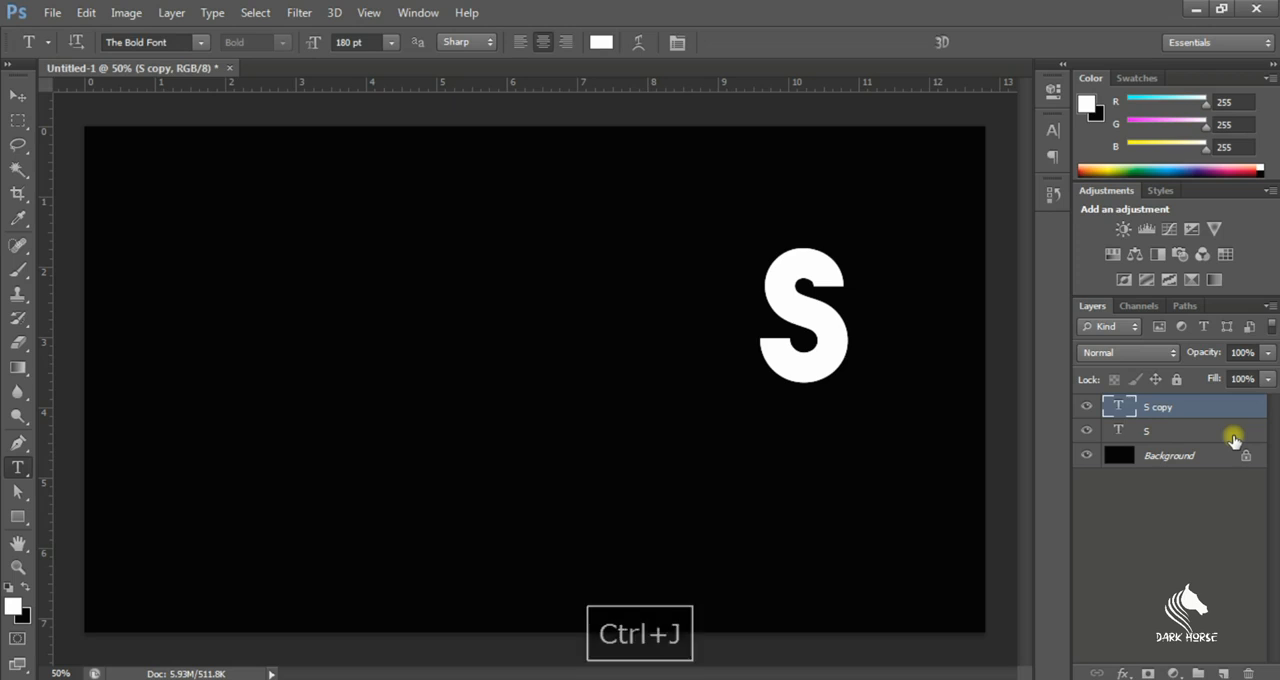
key("ctrl+j")
key("ctrl+j")
key("ctrl+j")
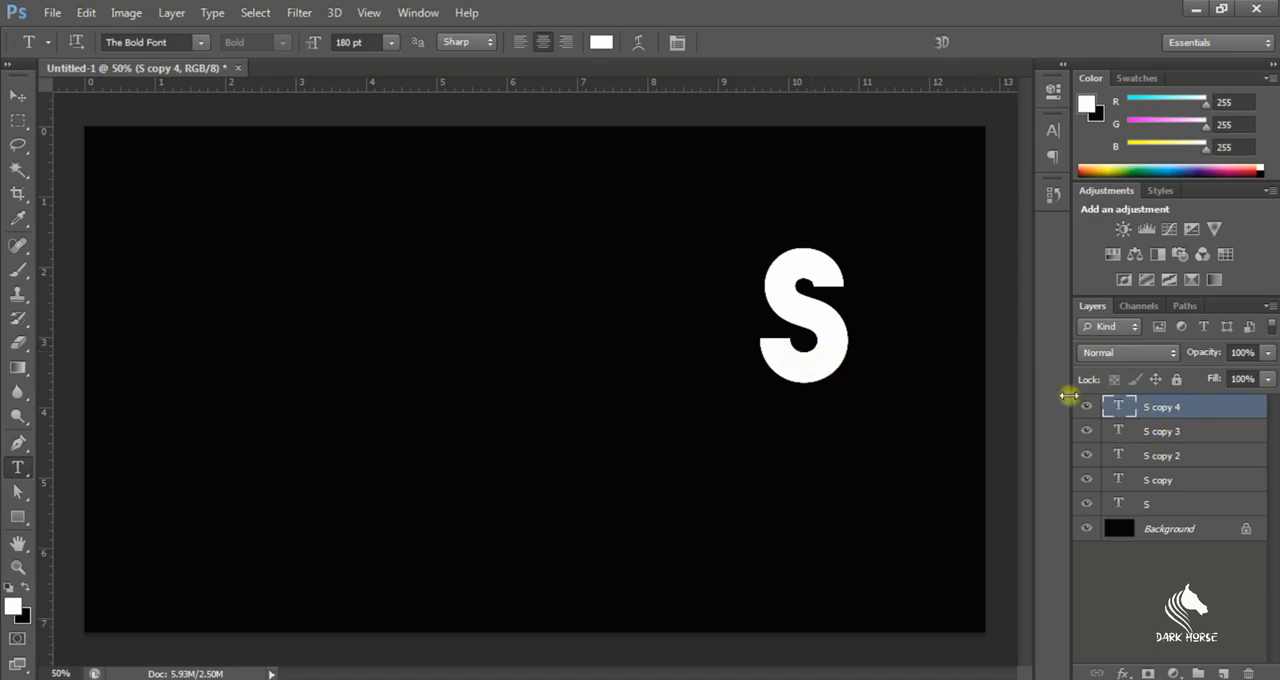
left_click(14, 96)
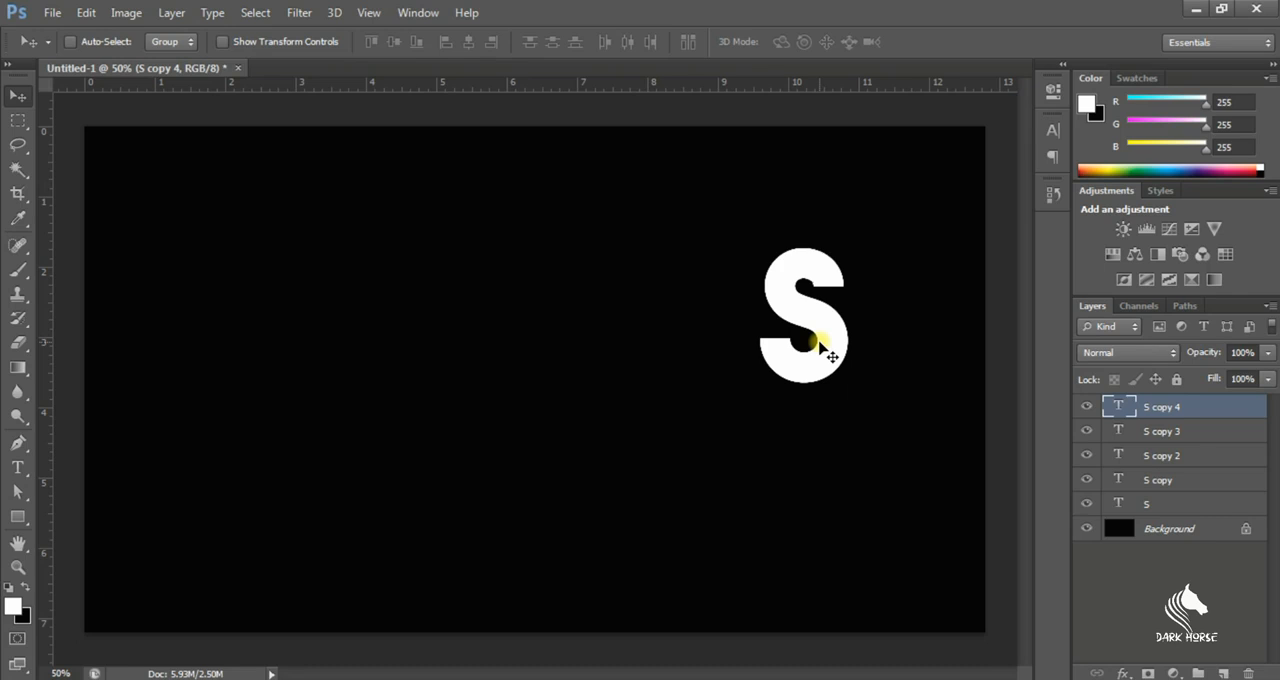
left_click_drag(819, 342, 357, 372)
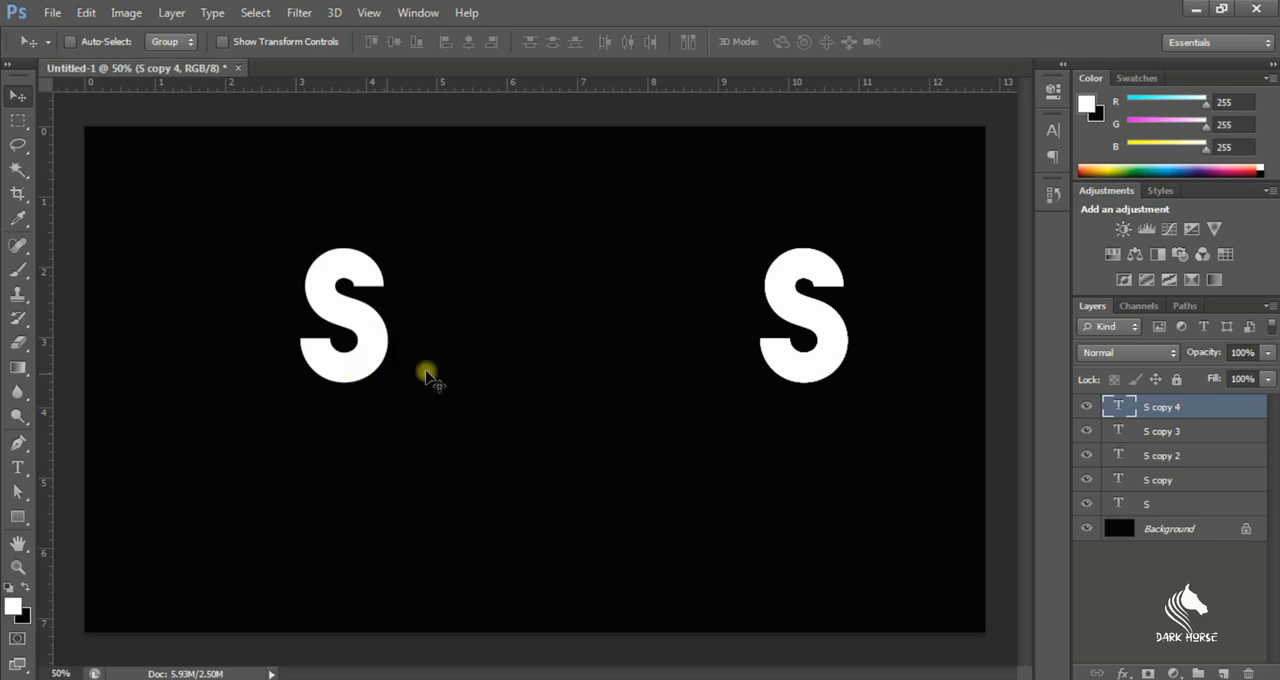
Change the text of the S copy 3 layer to H and place it directly after the moved S
left_click(1122, 436)
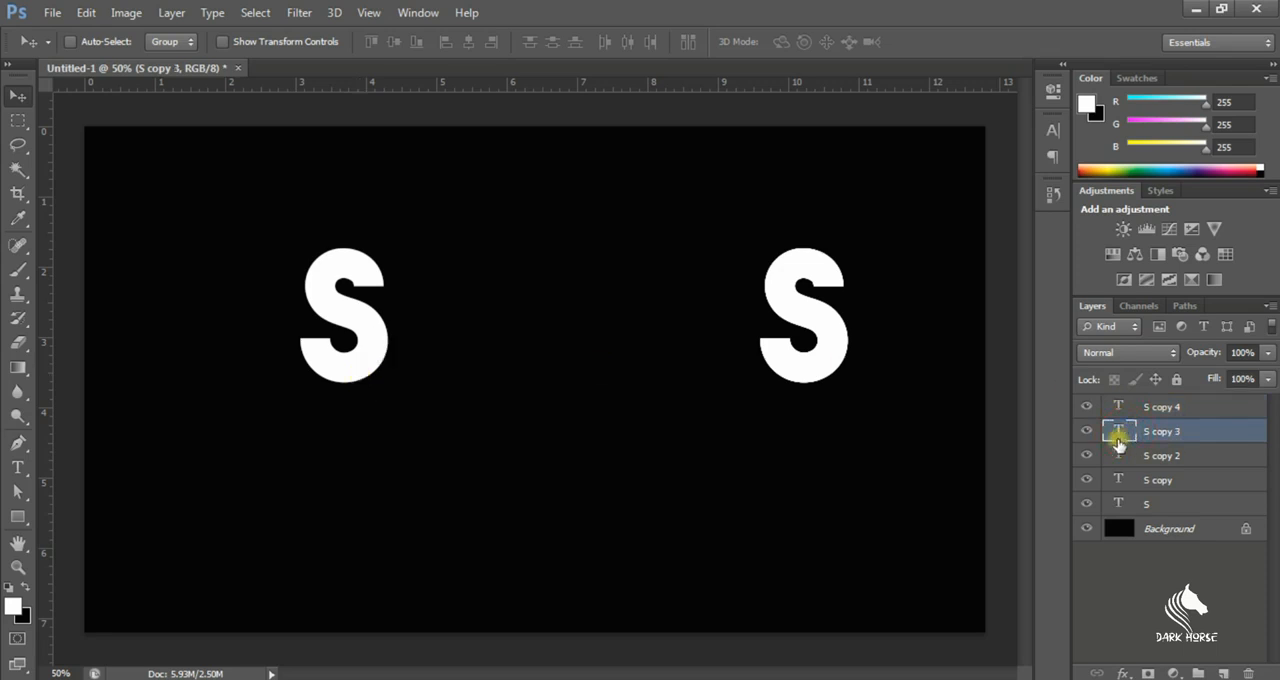
double_click(1135, 434)
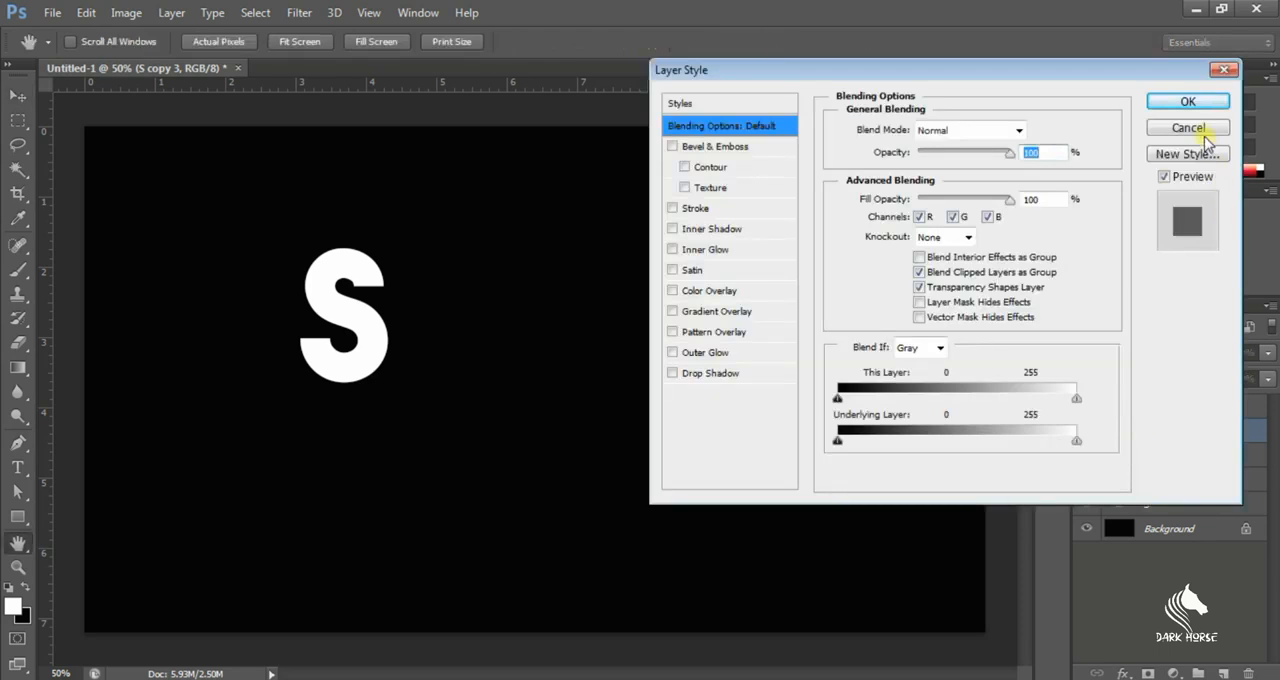
left_click(1192, 130)
double_click(1127, 434)
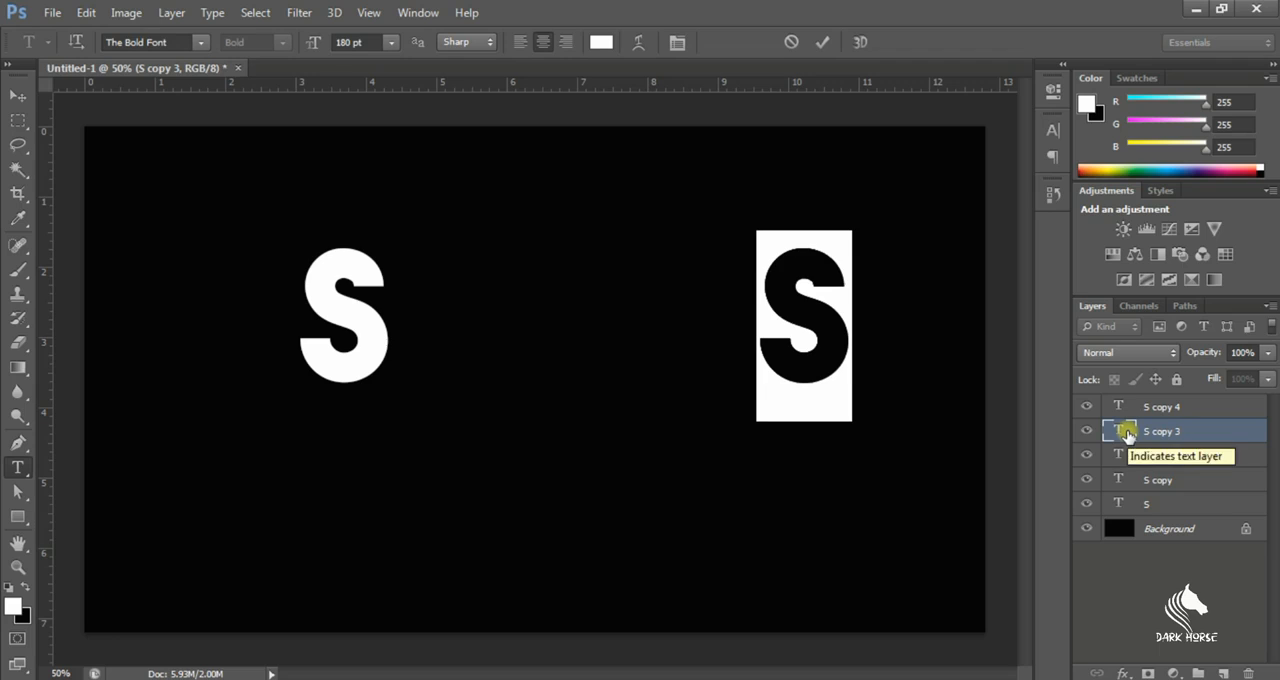
key("BackSpace")
type("H")
left_click(17, 95)
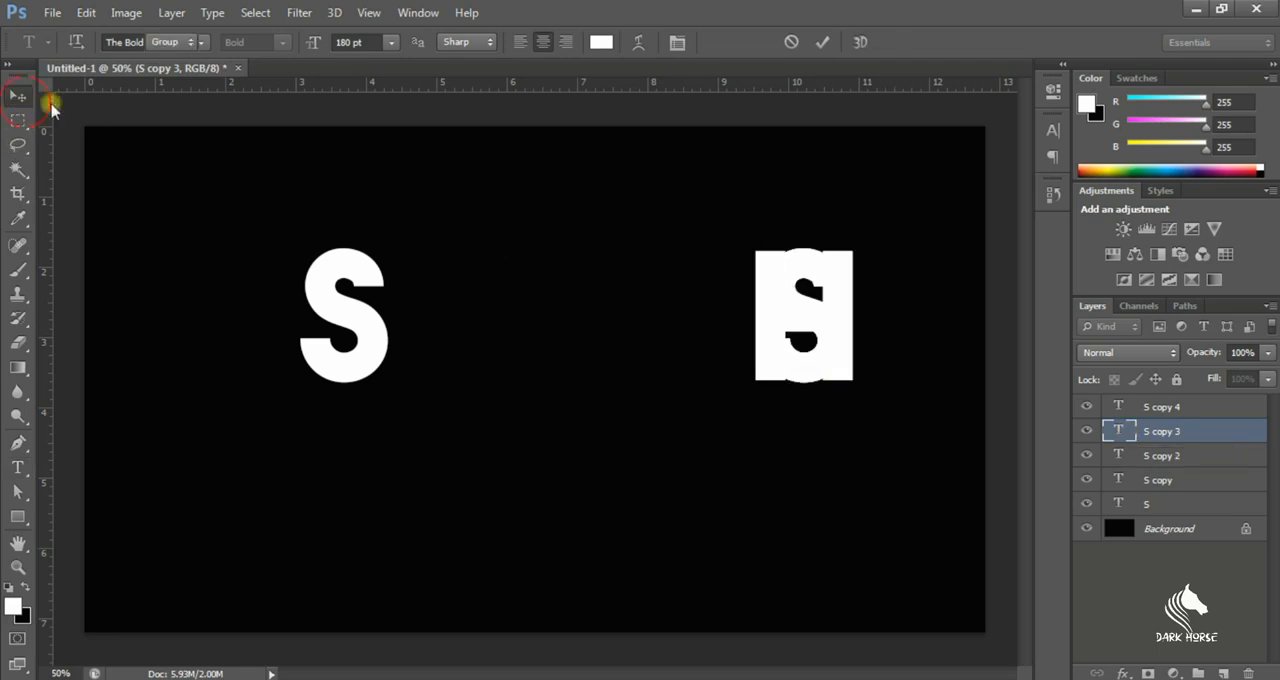
left_click_drag(823, 349, 459, 374)
Change the text of the S copy 2 layer to A and place it directly after the H
double_click(1118, 455)
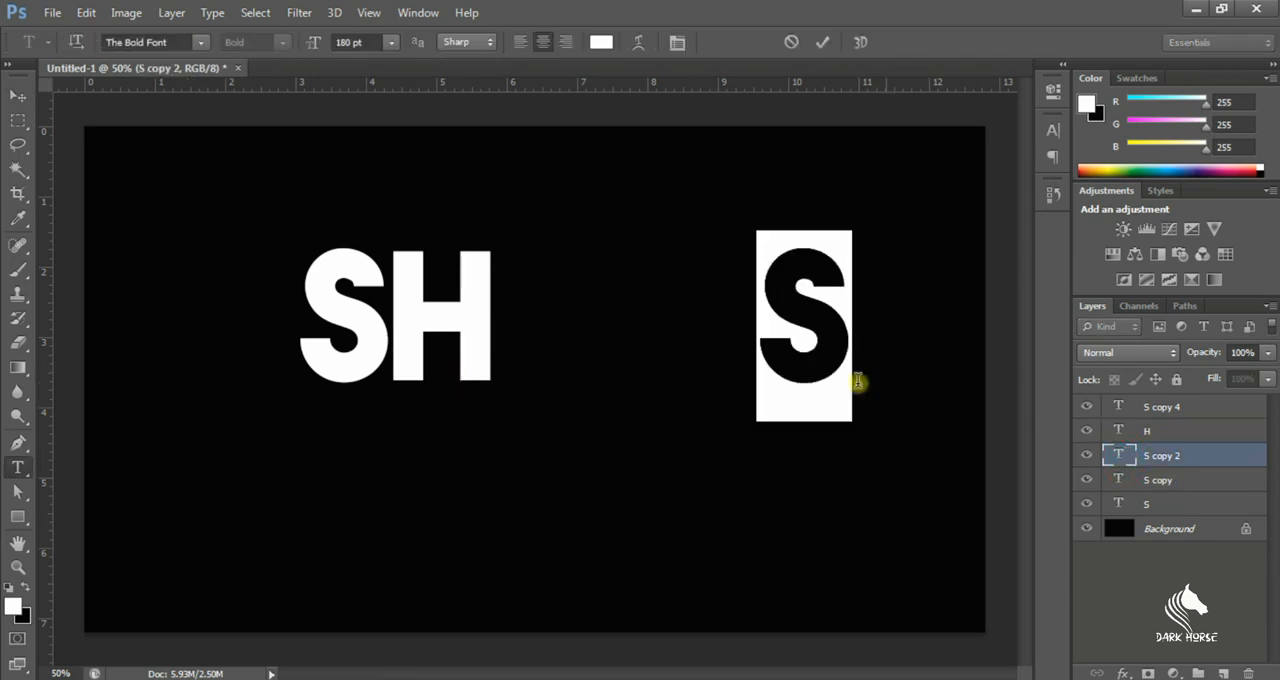
type("A")
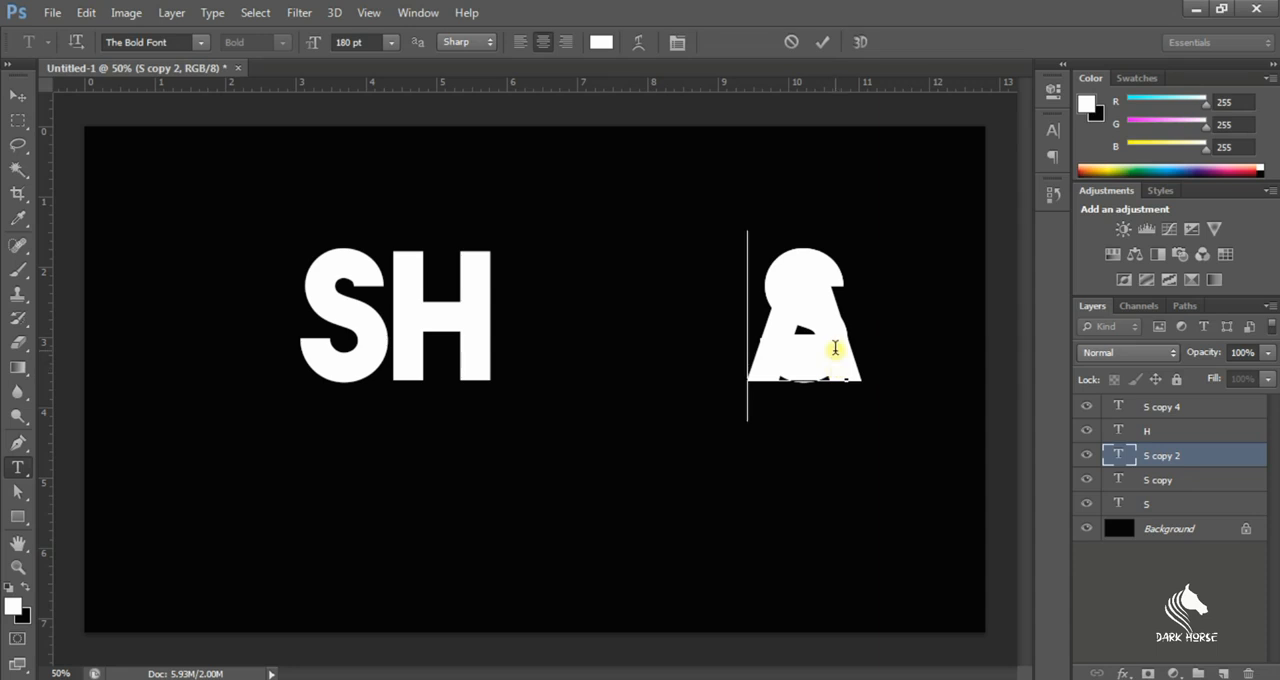
left_click(12, 92)
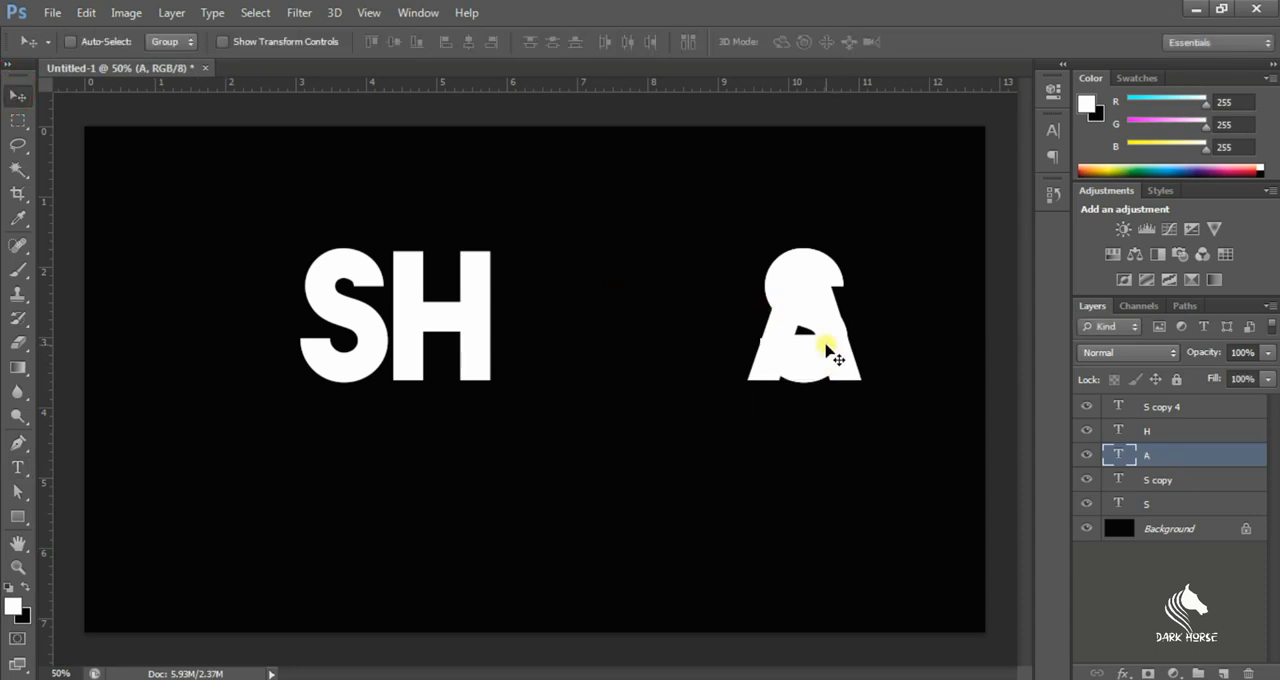
left_click_drag(826, 343, 573, 355)
Change the text of the S copy layer to P and place it directly after the A
double_click(1133, 481)
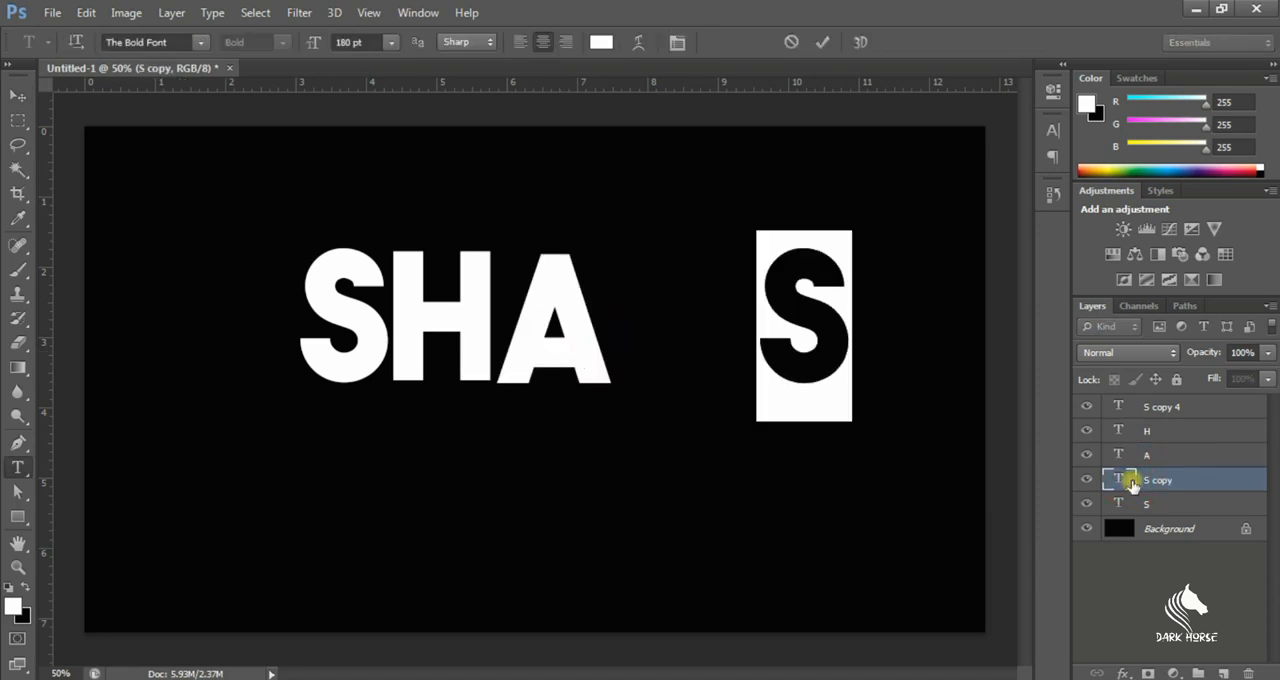
key("BackSpace")
type("B")
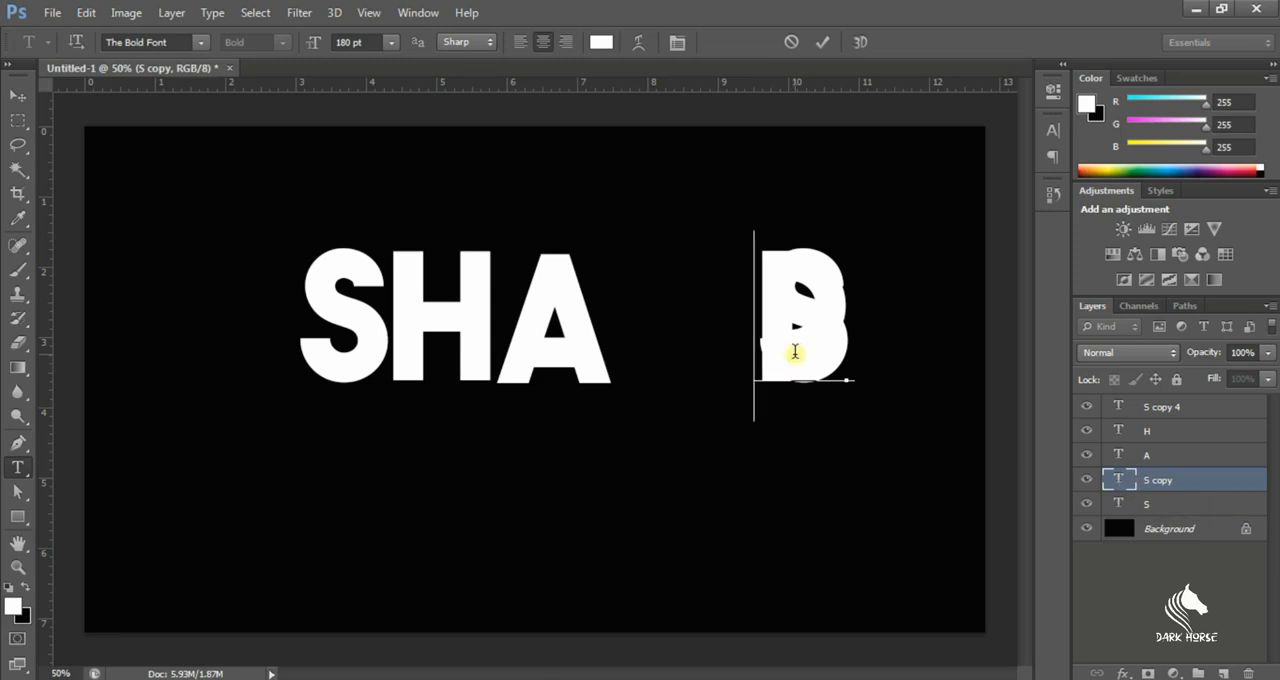
left_click(14, 94)
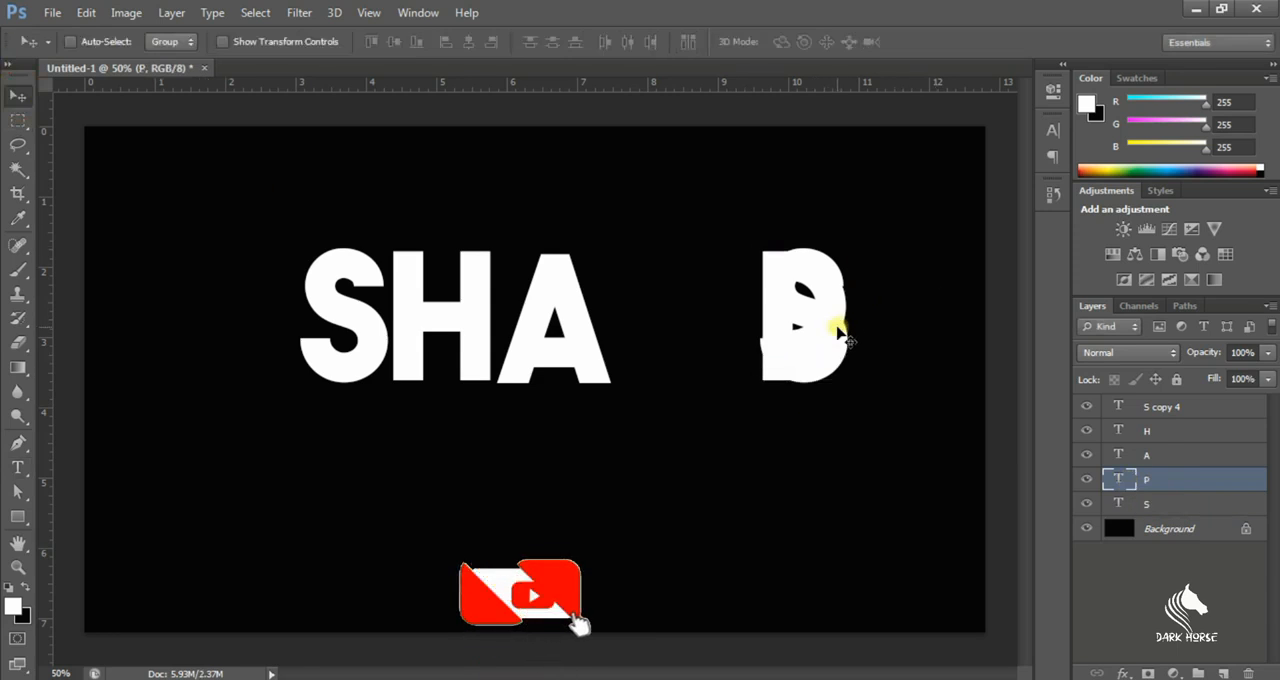
left_click_drag(829, 343, 672, 345)
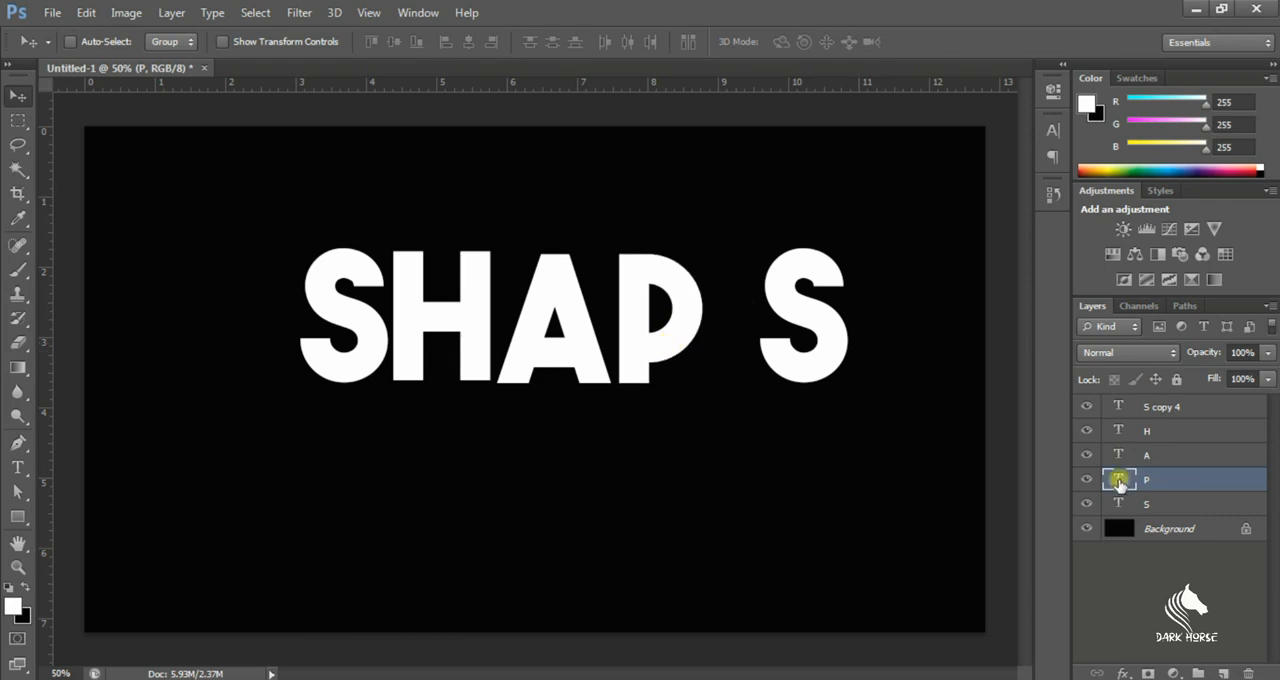
Change the text of the original S layer to E and place it after the P to complete the word SHAPE
double_click(1120, 503)
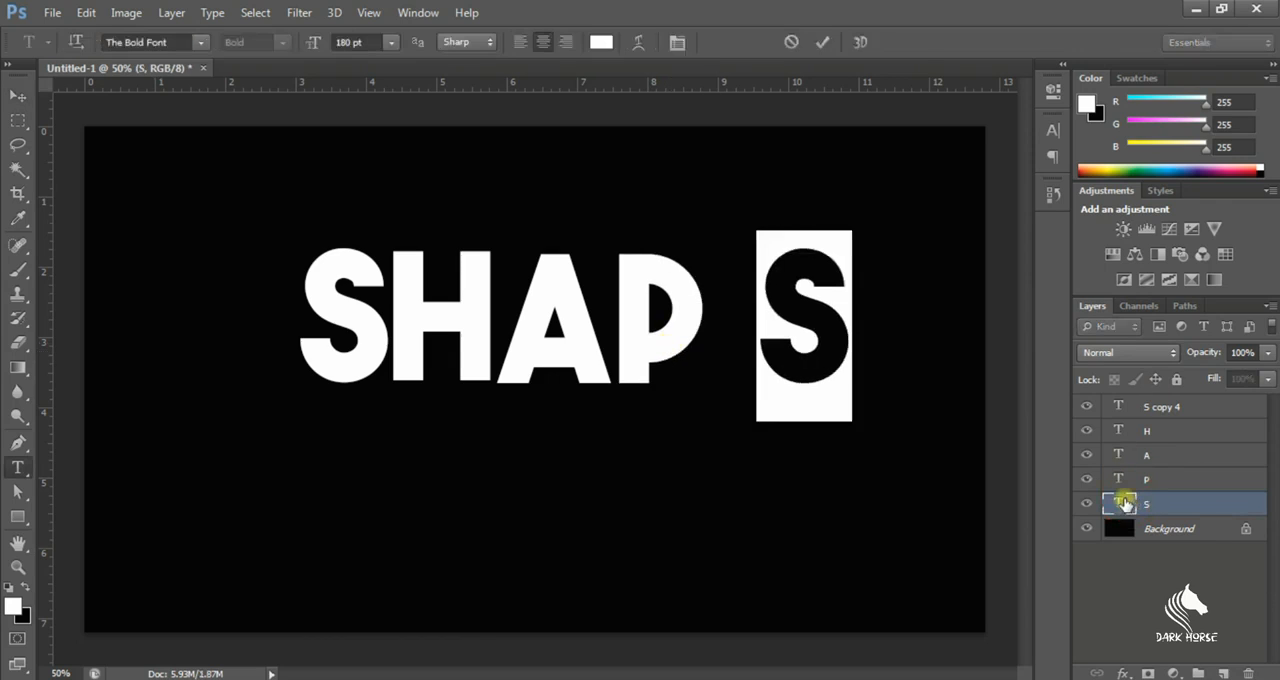
type("E")
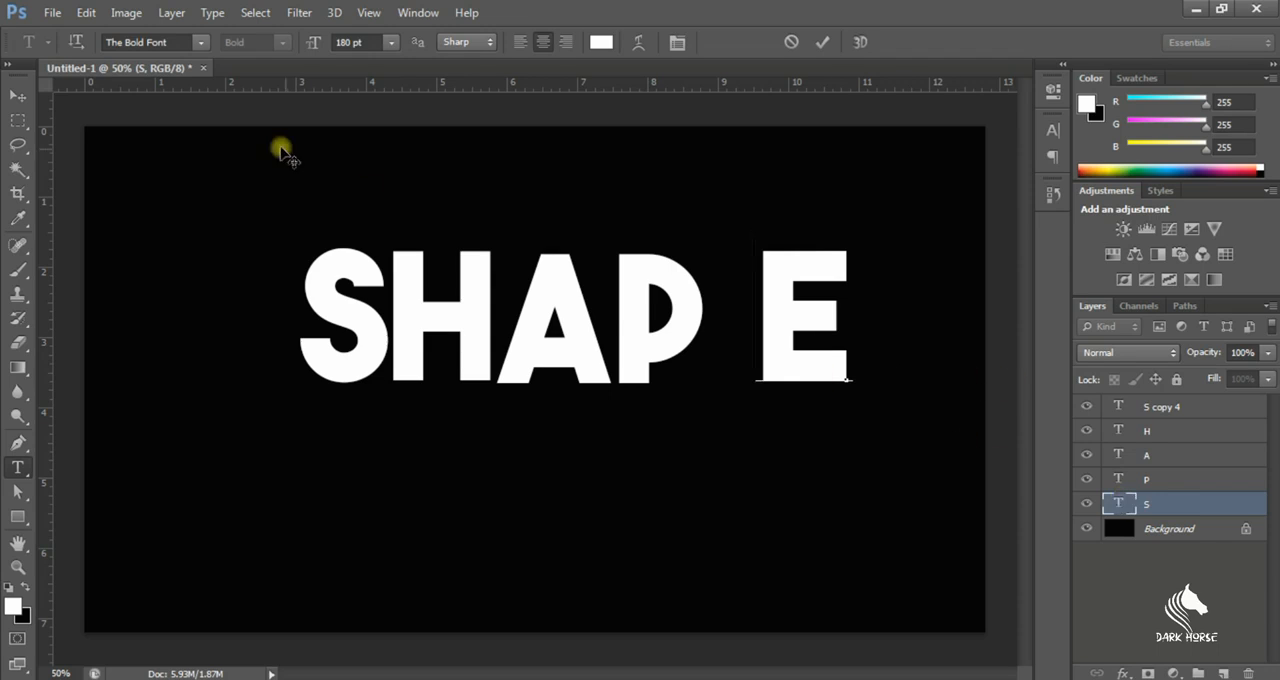
left_click(21, 97)
left_click_drag(775, 323, 748, 321)
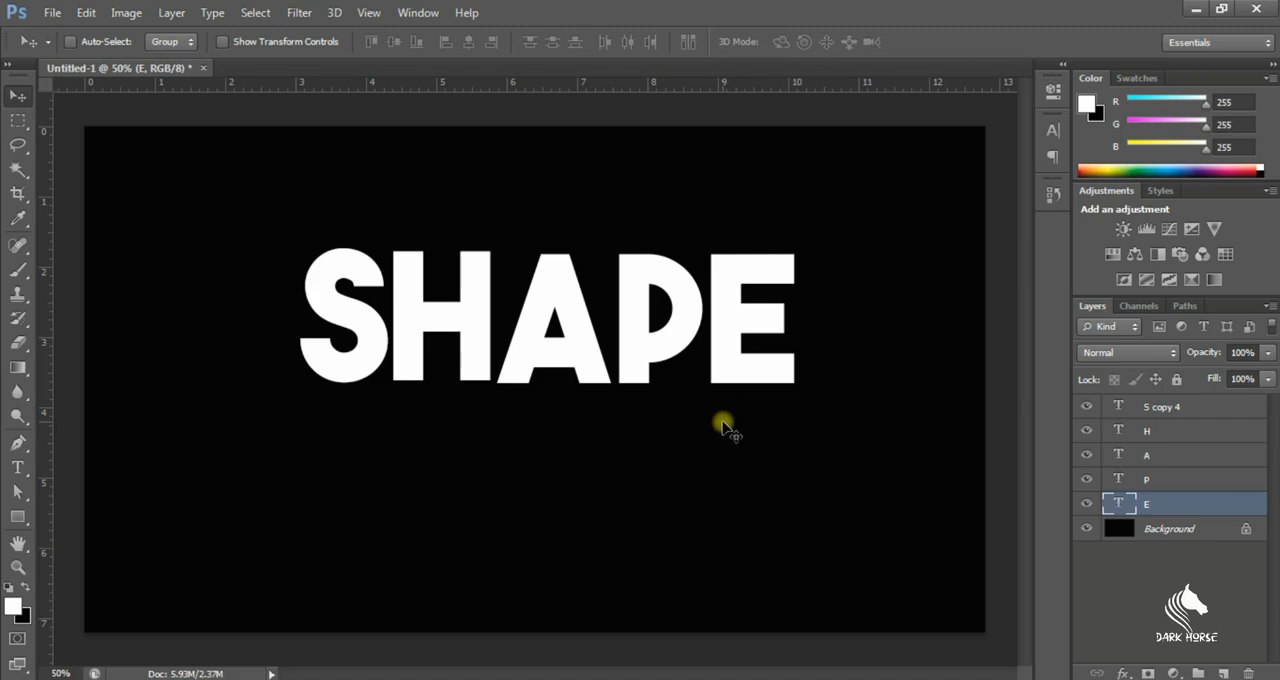
scroll(737, 396, "up", 2)
scroll(614, 341, "down", 3)
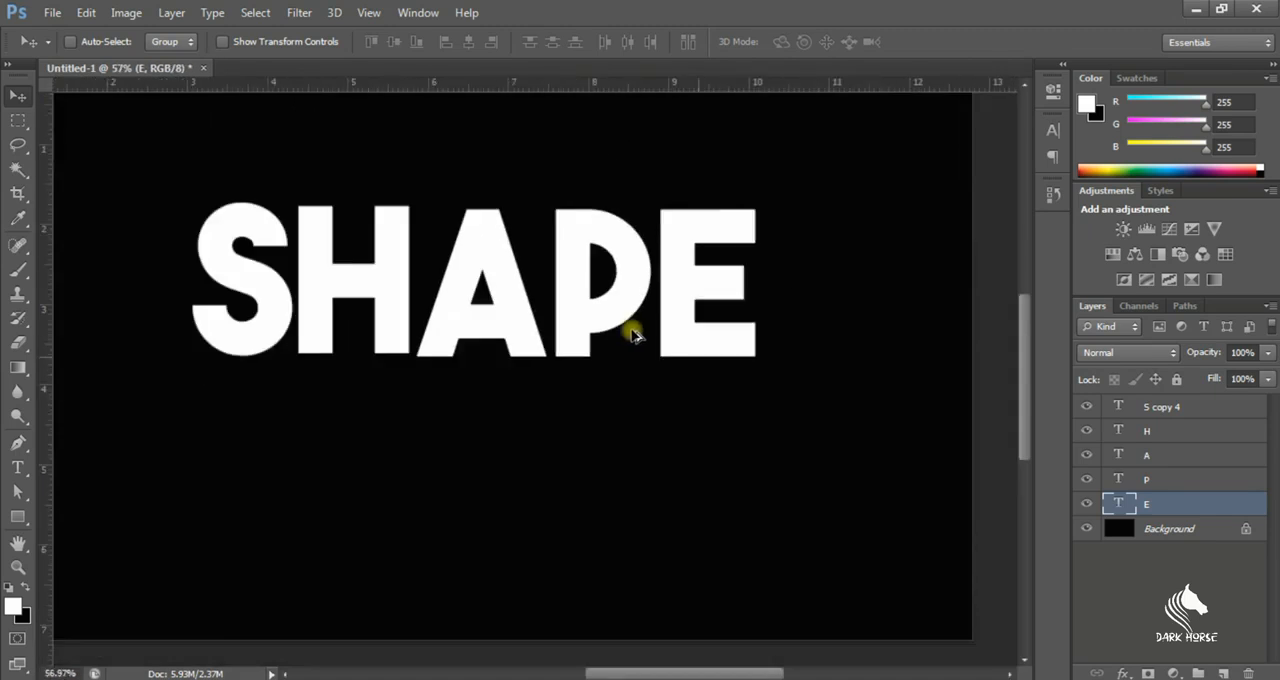
scroll(385, 333, "up", 1)
scroll(880, 309, "down", 2)
scroll(983, 366, "up", 1)
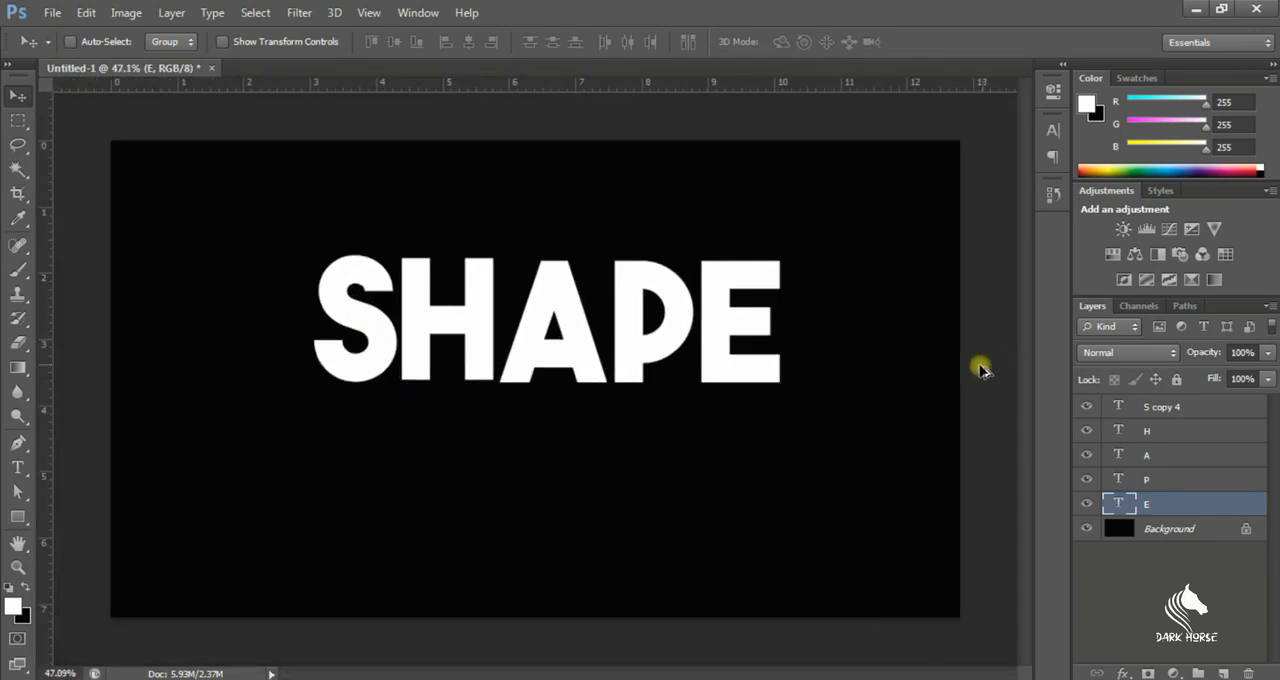
scroll(646, 366, "up", 2)
scroll(645, 370, "down", 1)
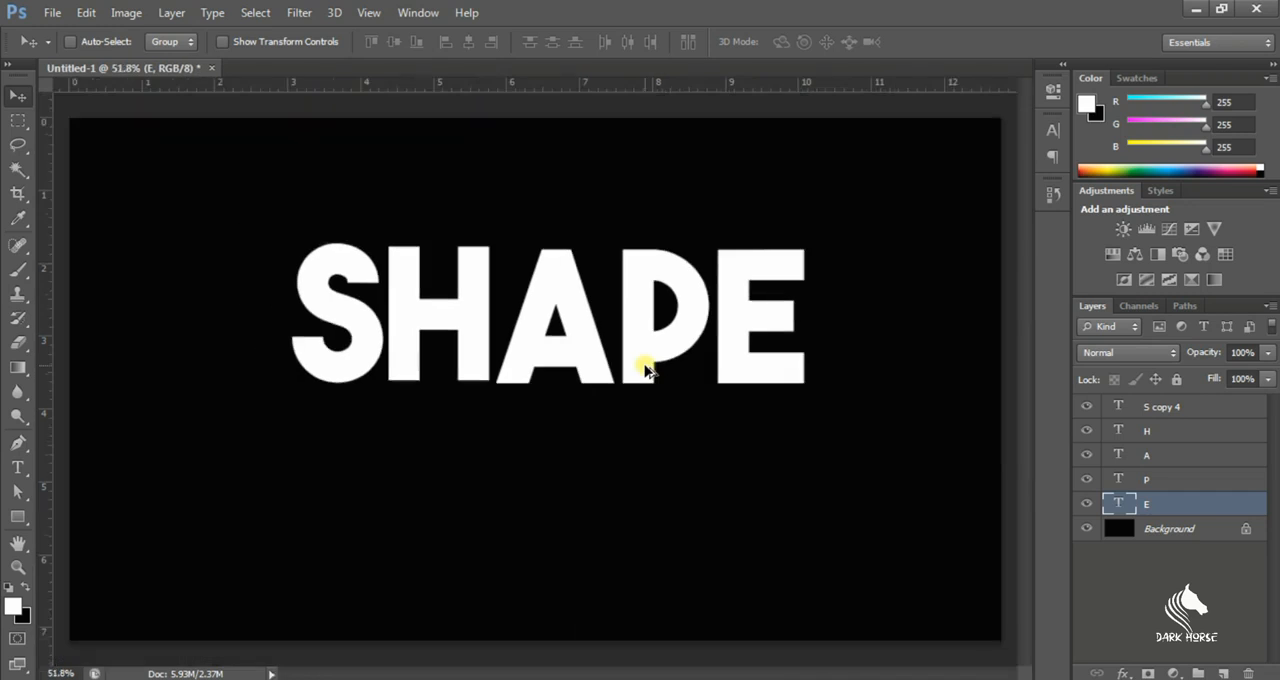
Rename the S copy 4 layer as S
left_click(1166, 419)
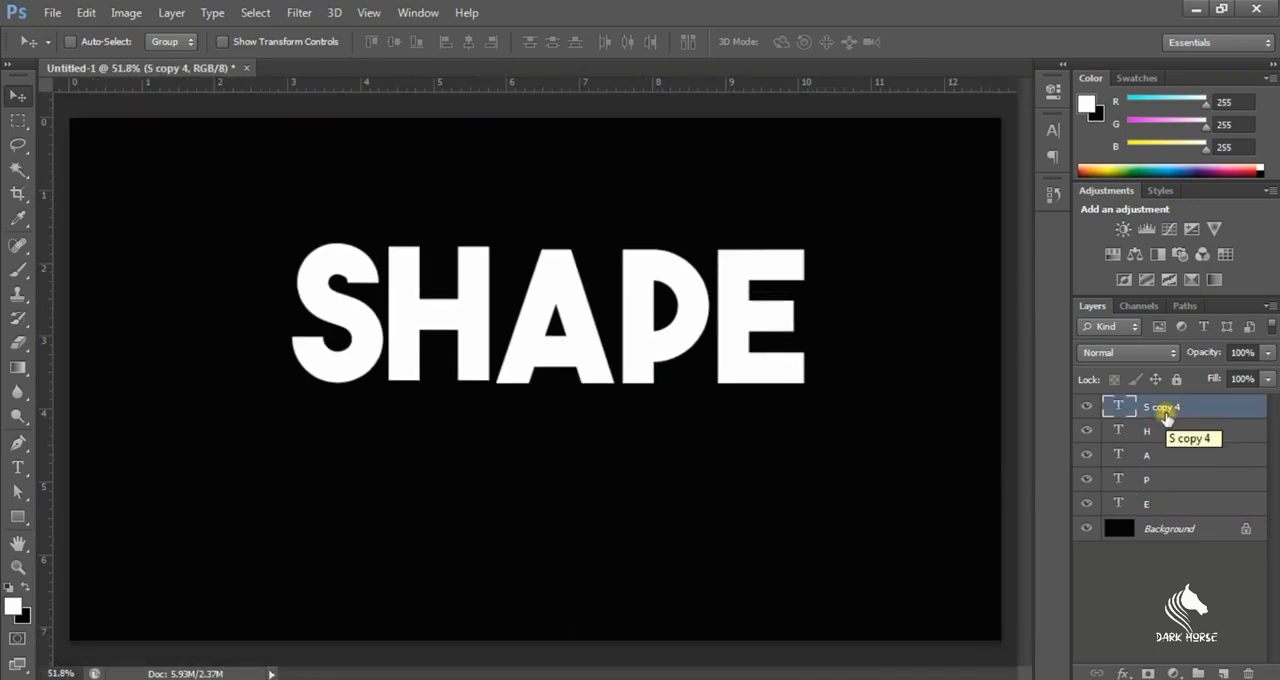
double_click(1166, 407)
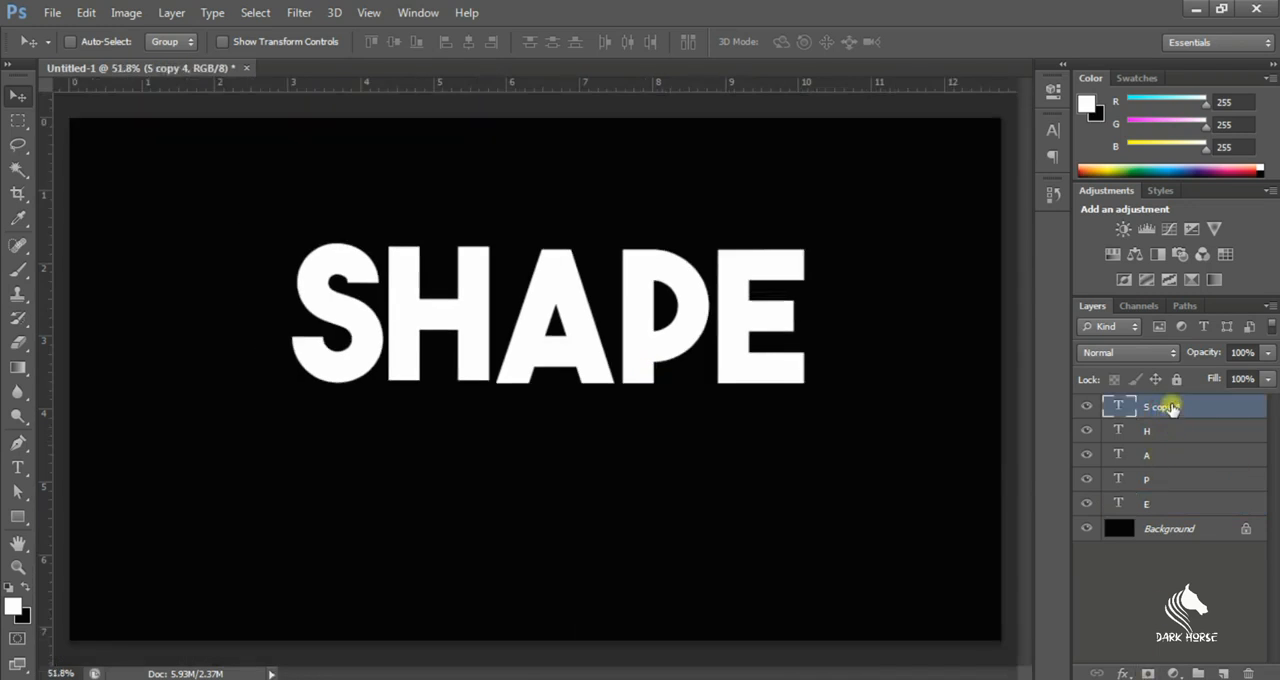
type("S")
left_click(1172, 587)
Add a layer mask to the S layer and apply a black-to-white linear gradient that fades the letter's right side
left_click(1166, 407)
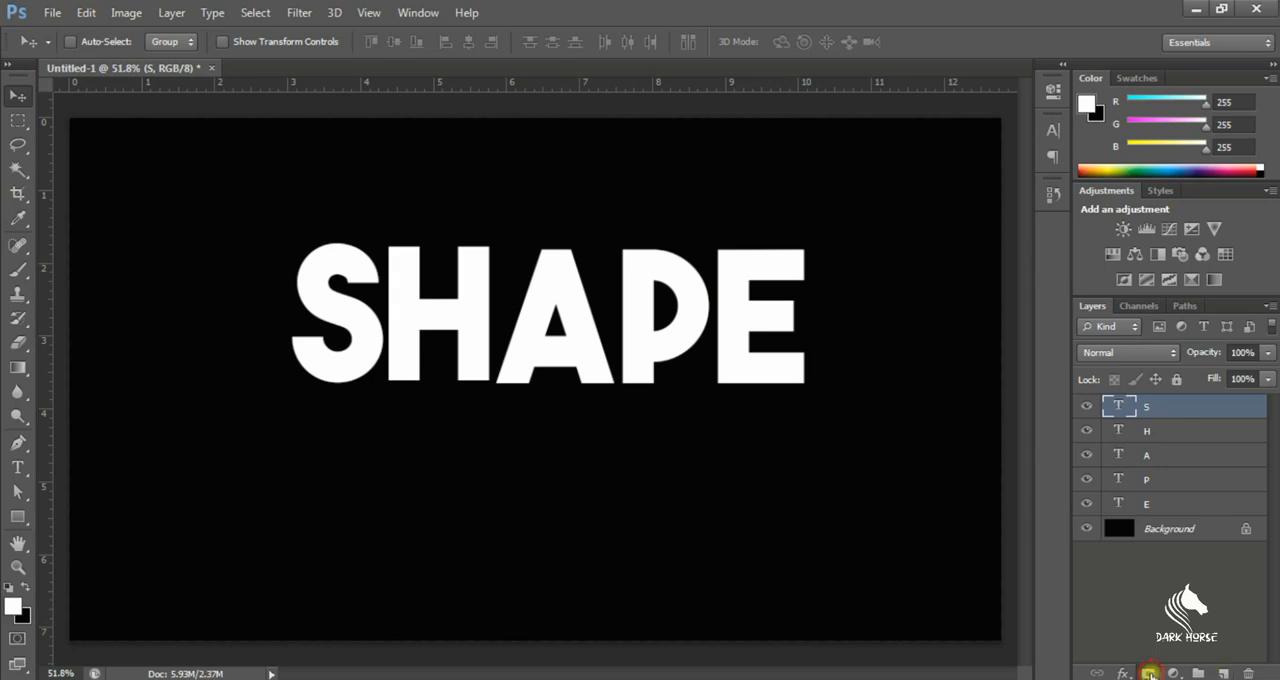
left_click(1150, 673)
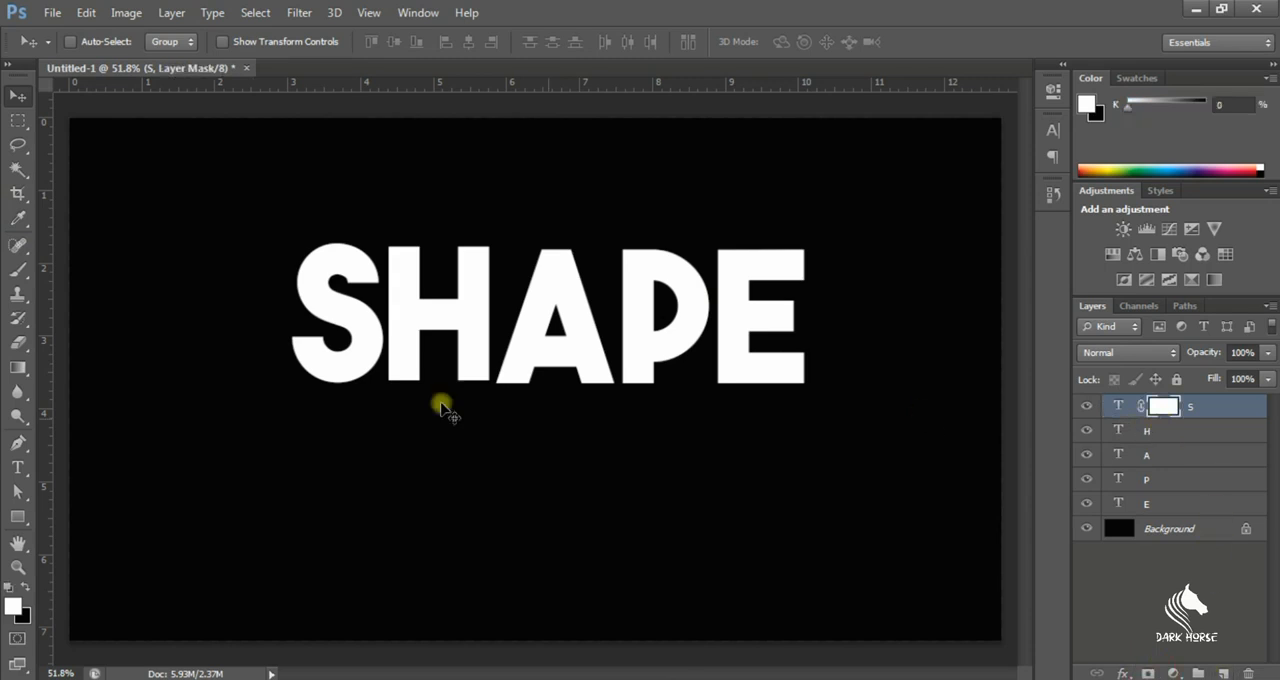
key("g")
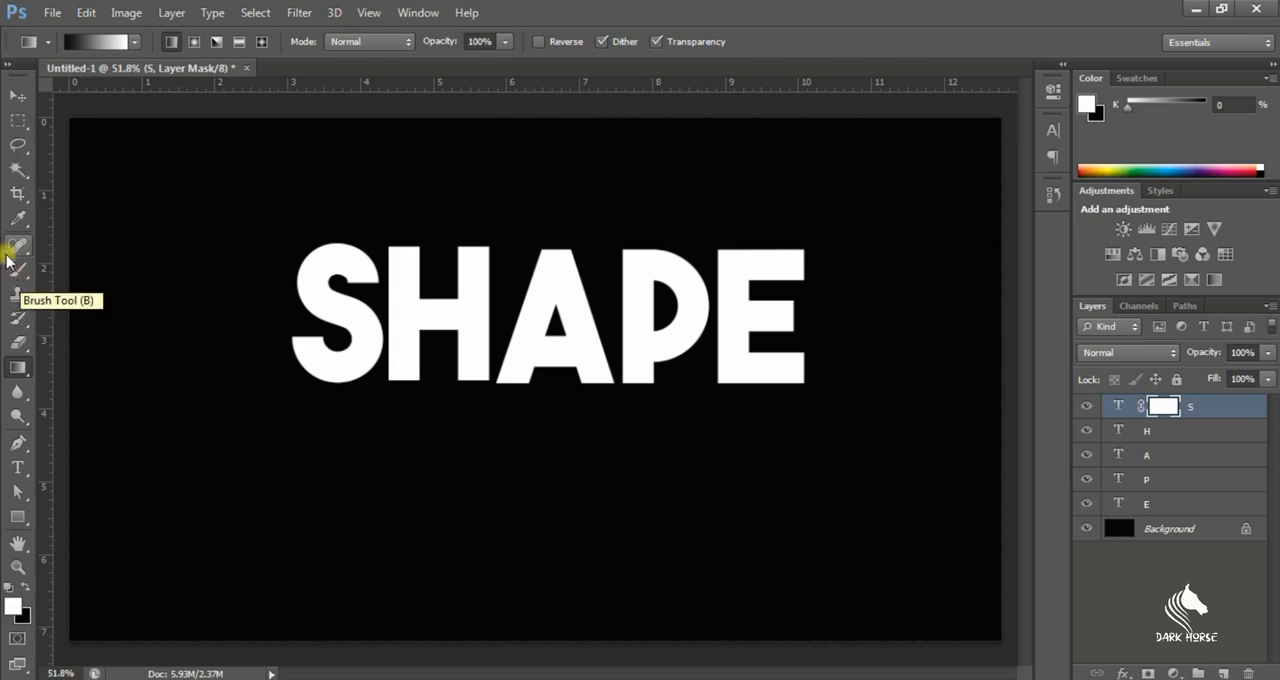
left_click(124, 41)
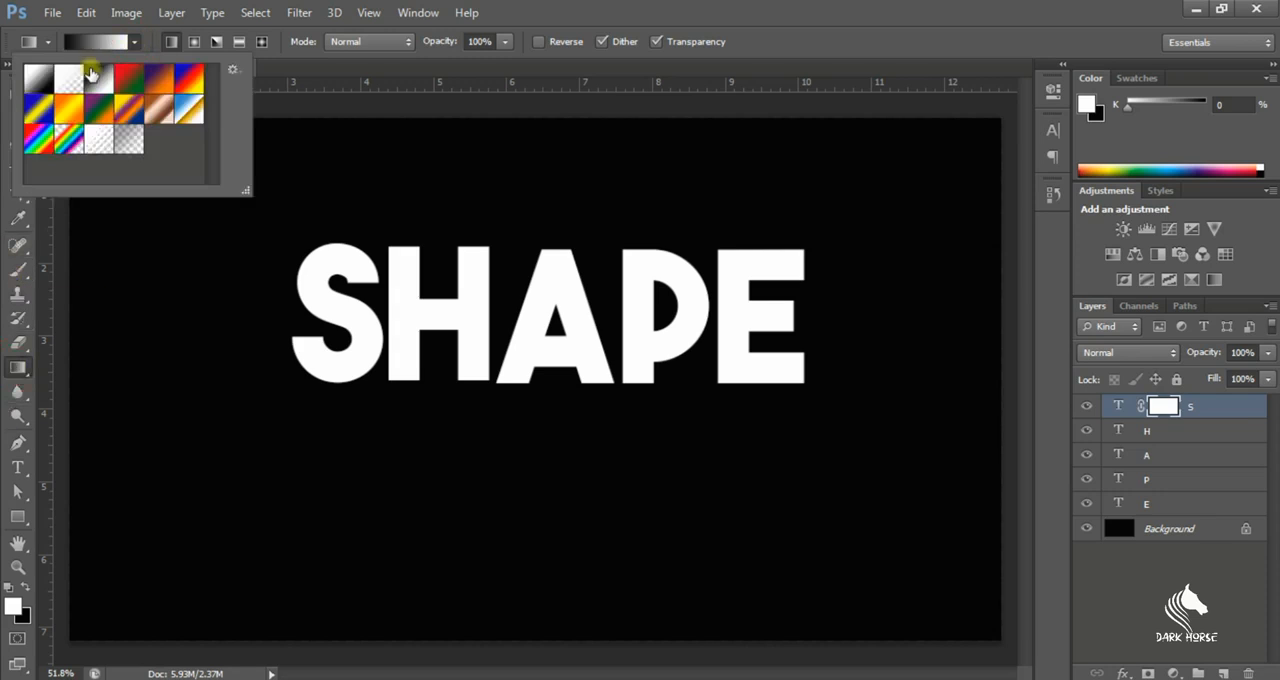
left_click(367, 475)
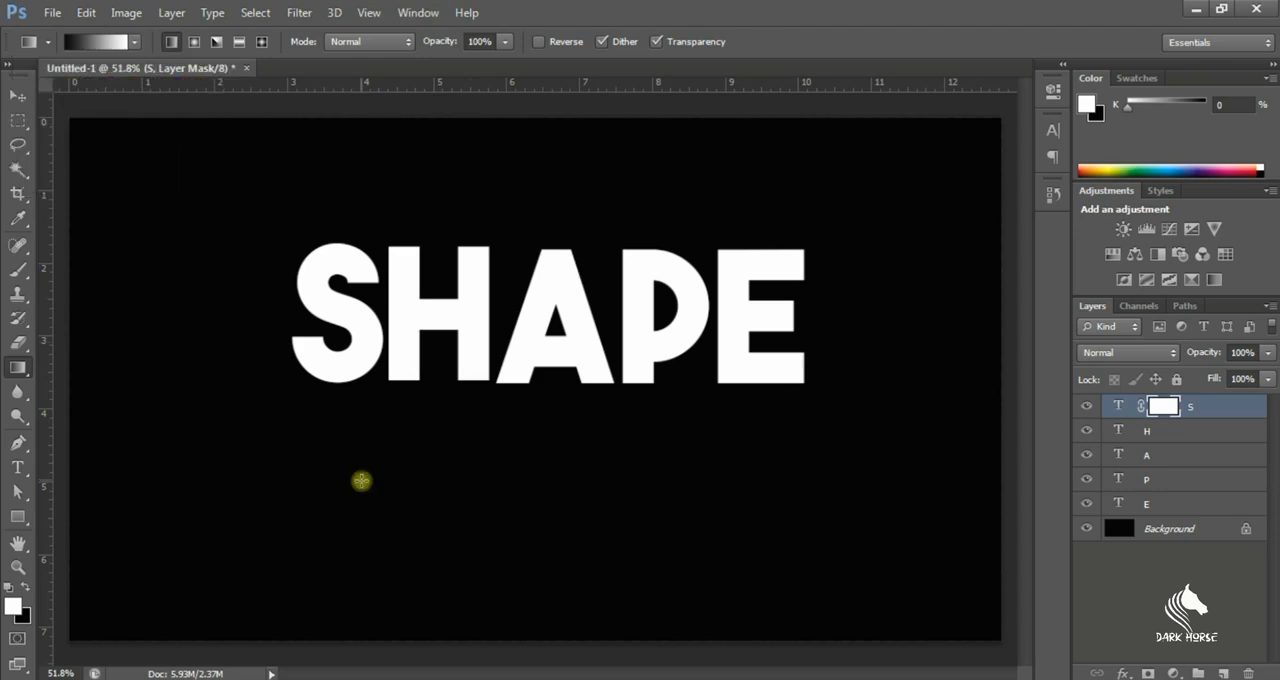
left_click_drag(368, 324, 320, 325)
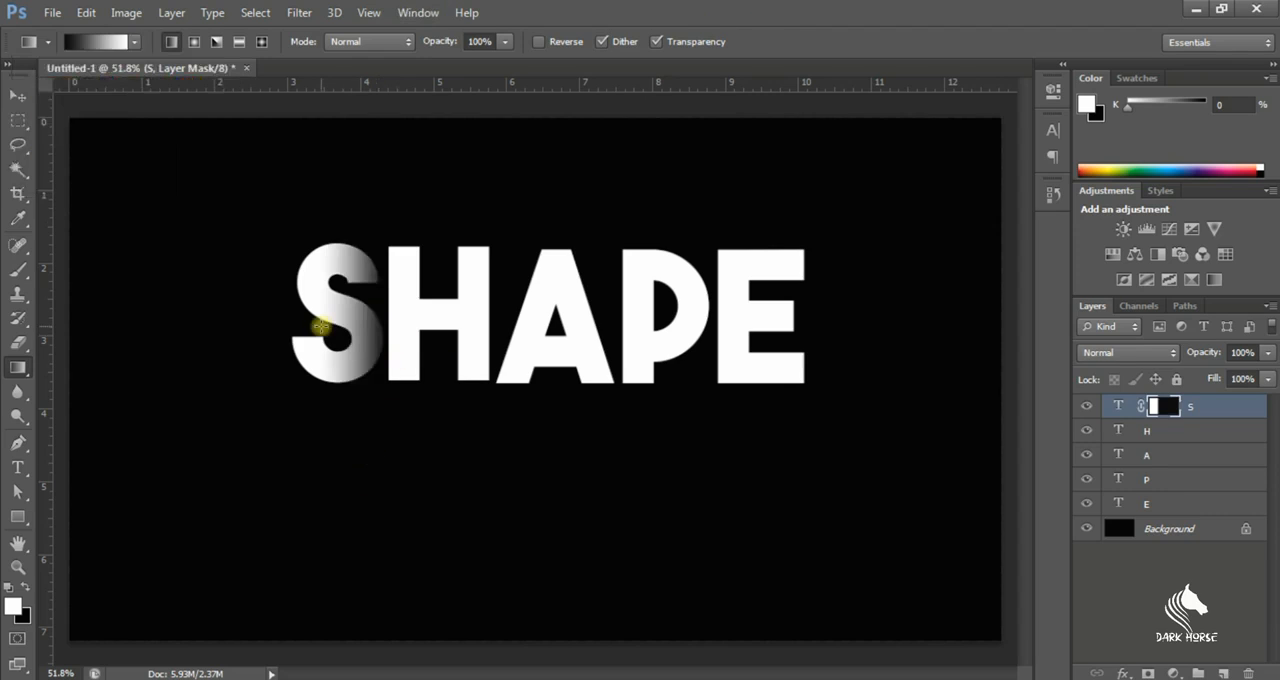
Add layer masks to the H and A layers and fade each letter's right side with a black-to-white linear gradient
left_click(1150, 432)
left_click(1150, 673)
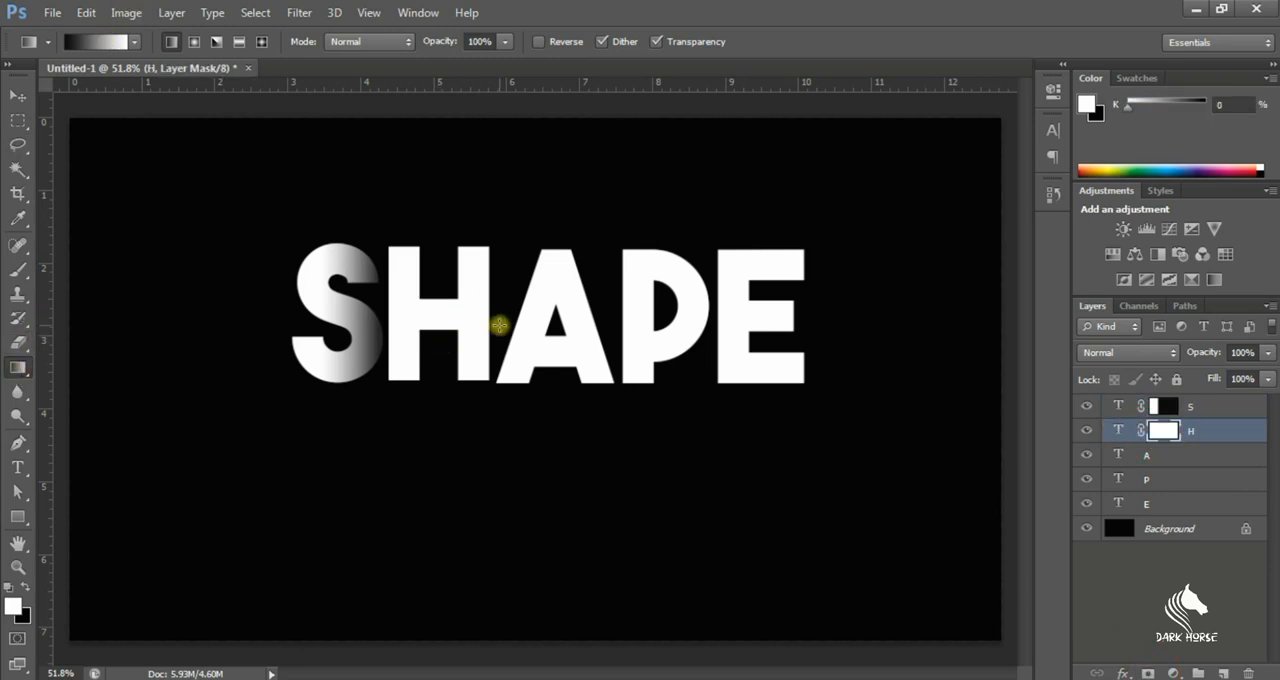
left_click_drag(380, 323, 490, 324)
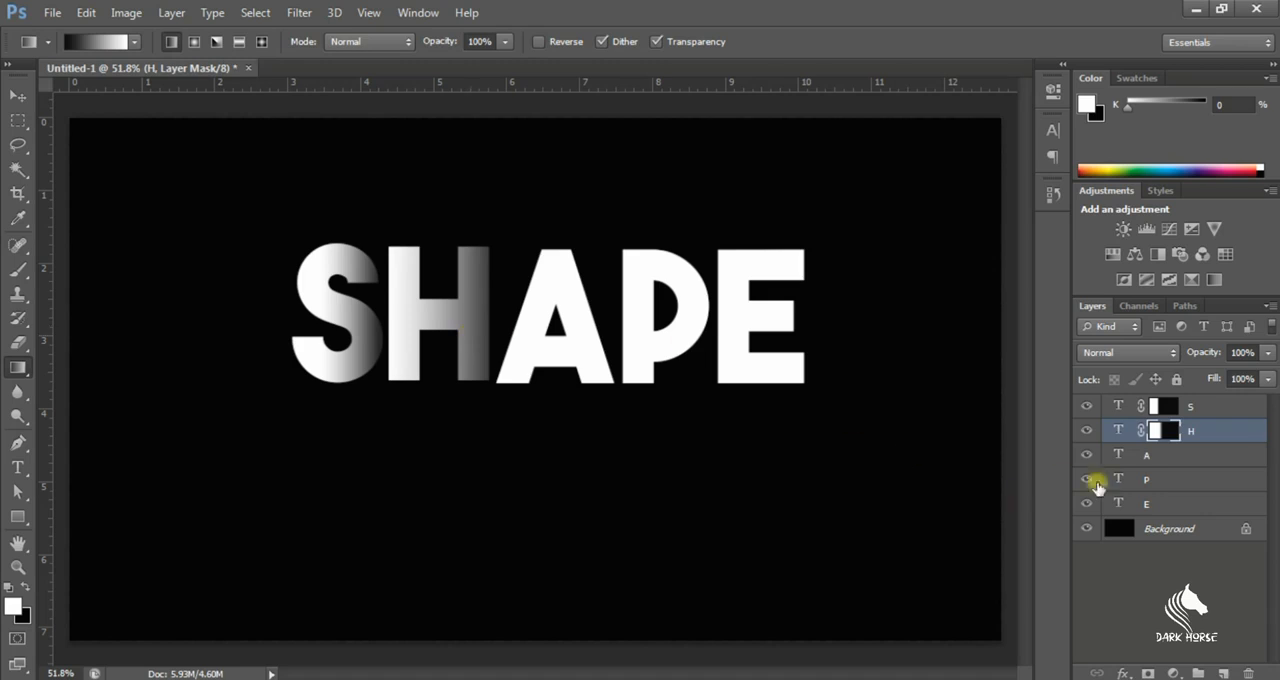
left_click(1190, 455)
key("space")
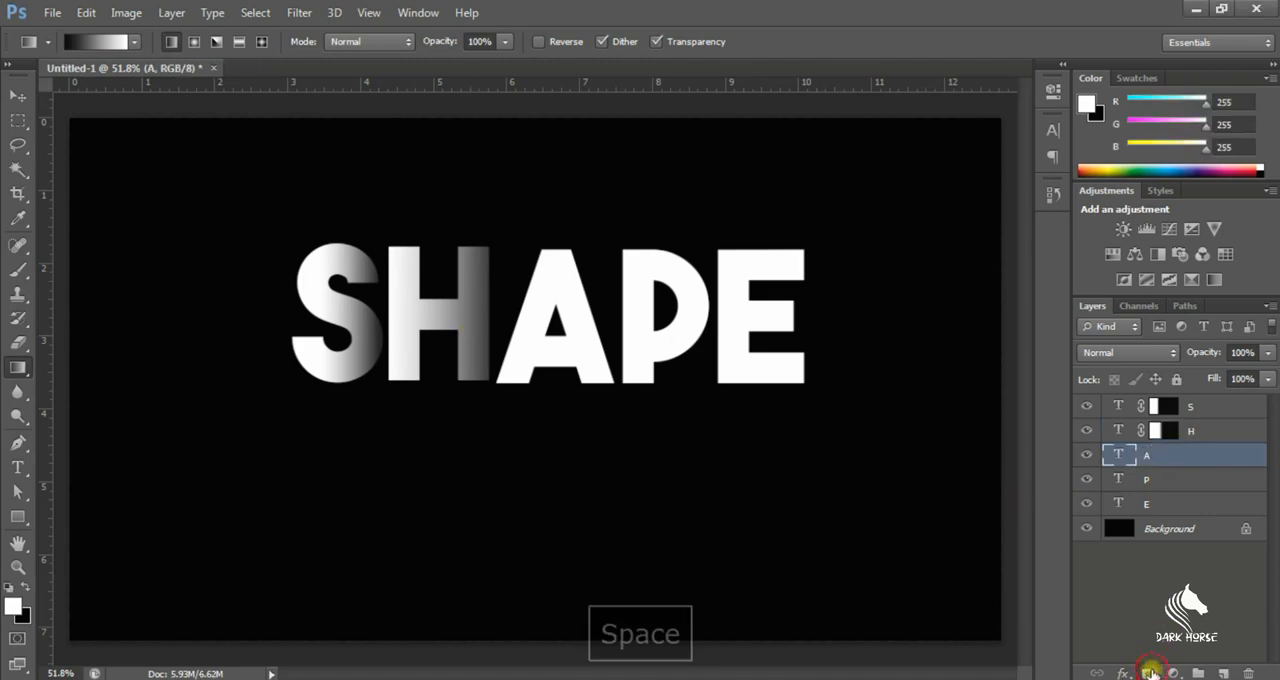
left_click(1150, 672)
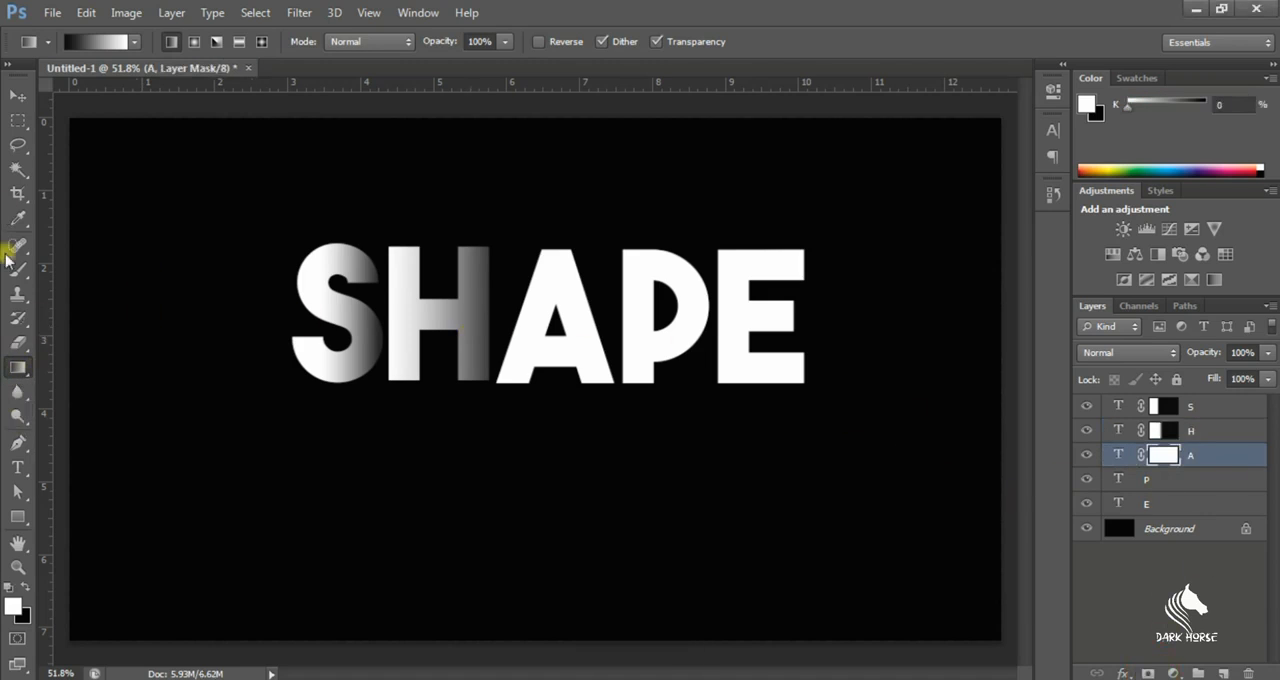
left_click_drag(505, 326, 612, 328)
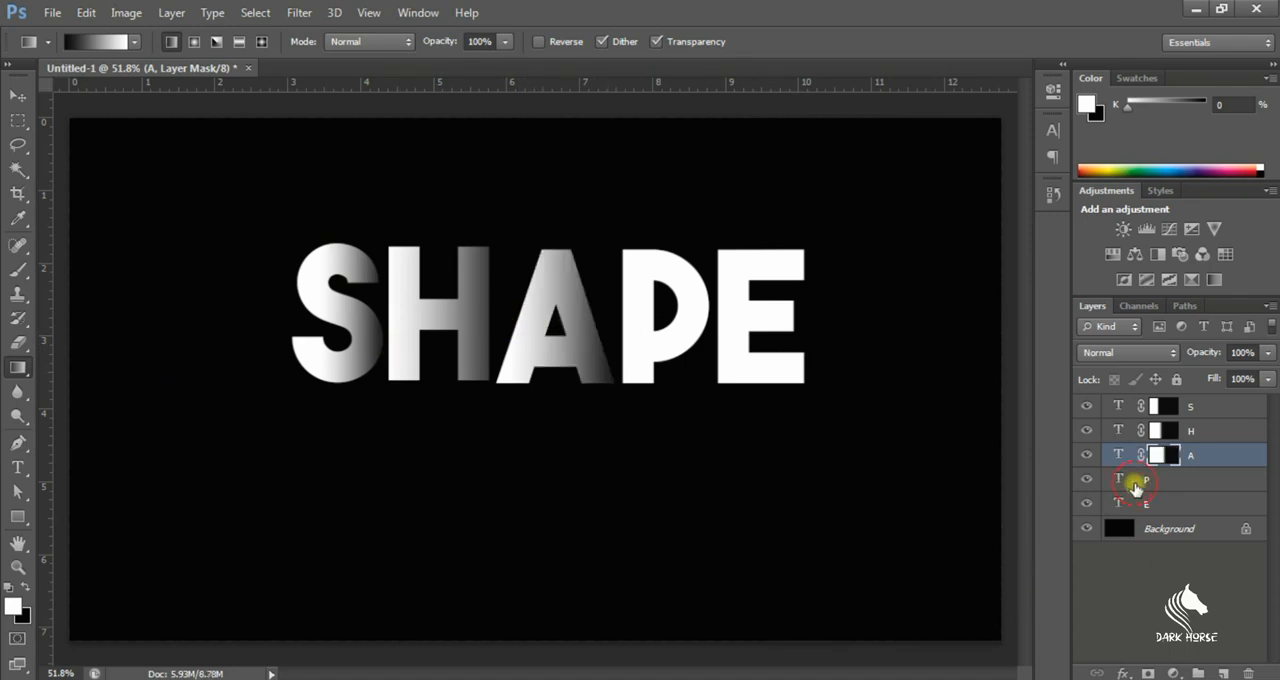
Add layer masks to the P and E layers and fade each letter's right side with a black-to-white linear gradient
left_click(1135, 487)
left_click(1150, 672)
left_click_drag(708, 317, 613, 316)
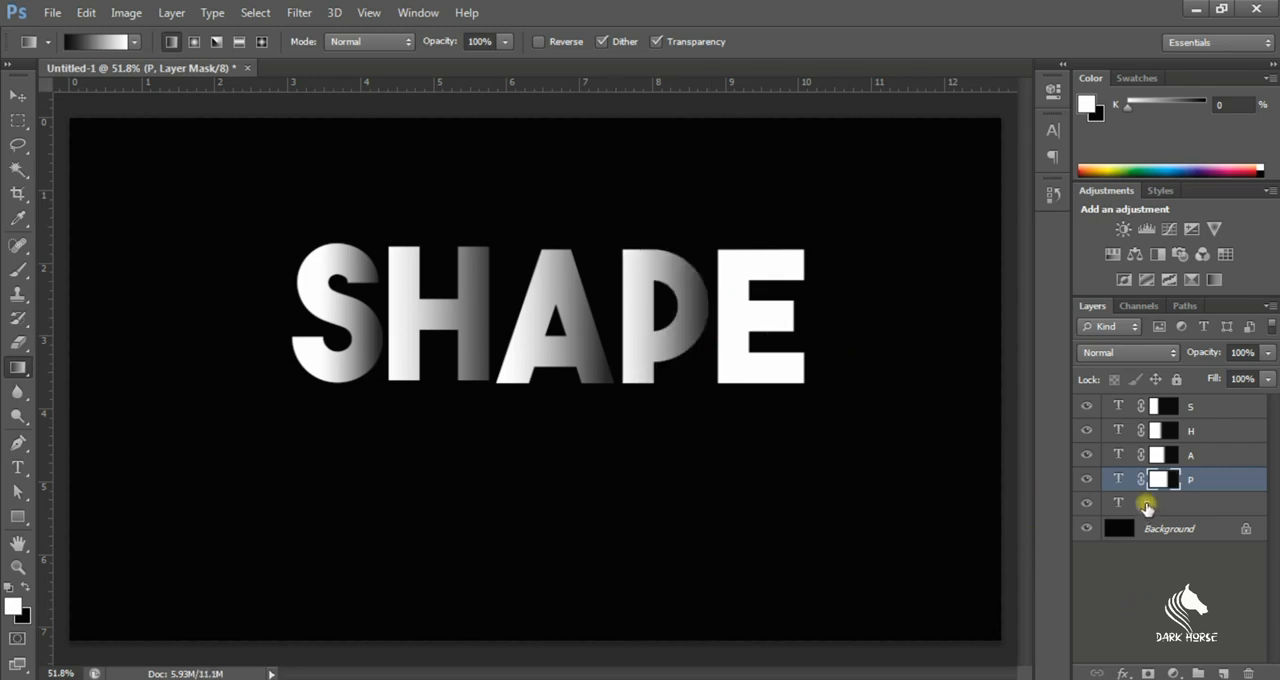
left_click(1146, 504)
left_click(1146, 672)
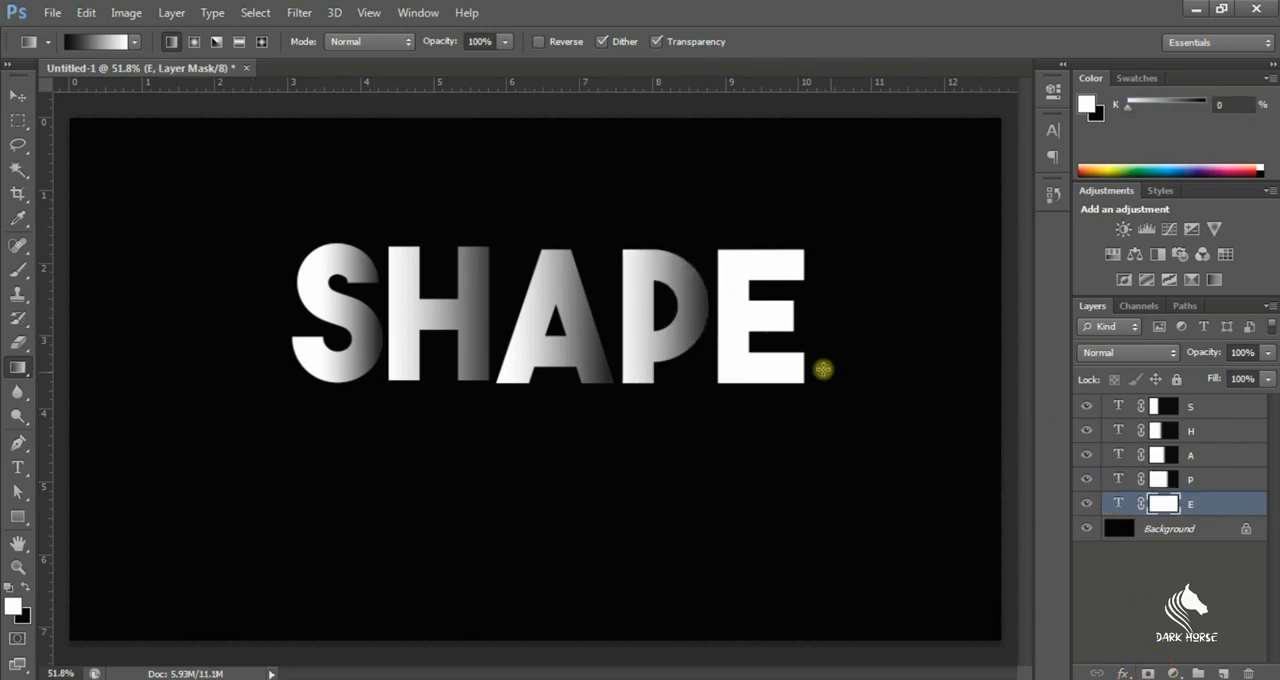
left_click_drag(820, 331, 716, 331)
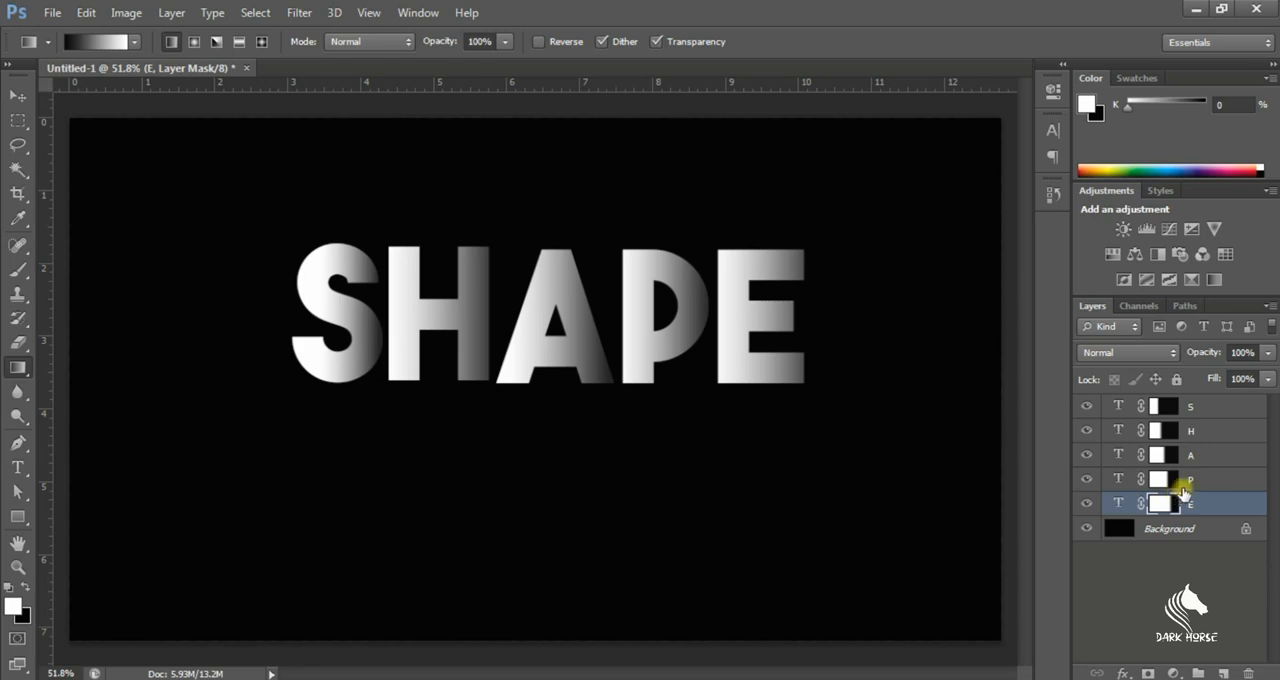
Shift the S slightly left and move the H left until it overlaps the right edge of the S
left_click(1164, 406)
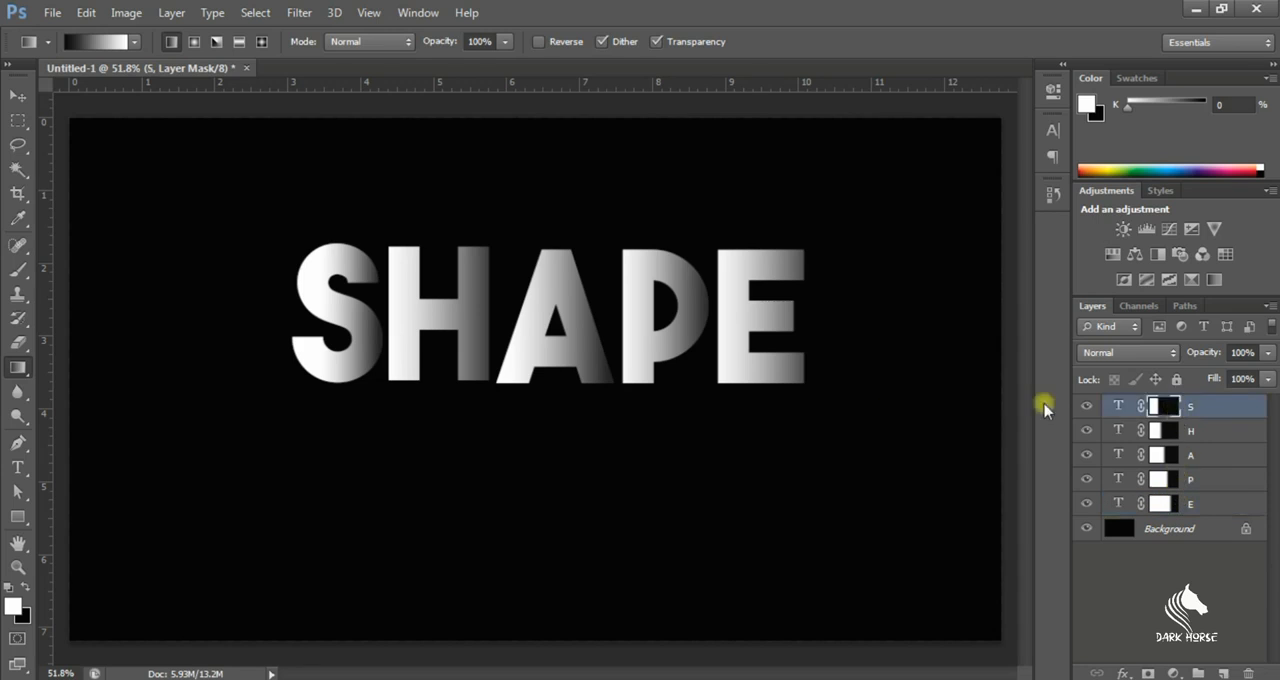
left_click(18, 96)
left_click_drag(418, 314, 411, 311)
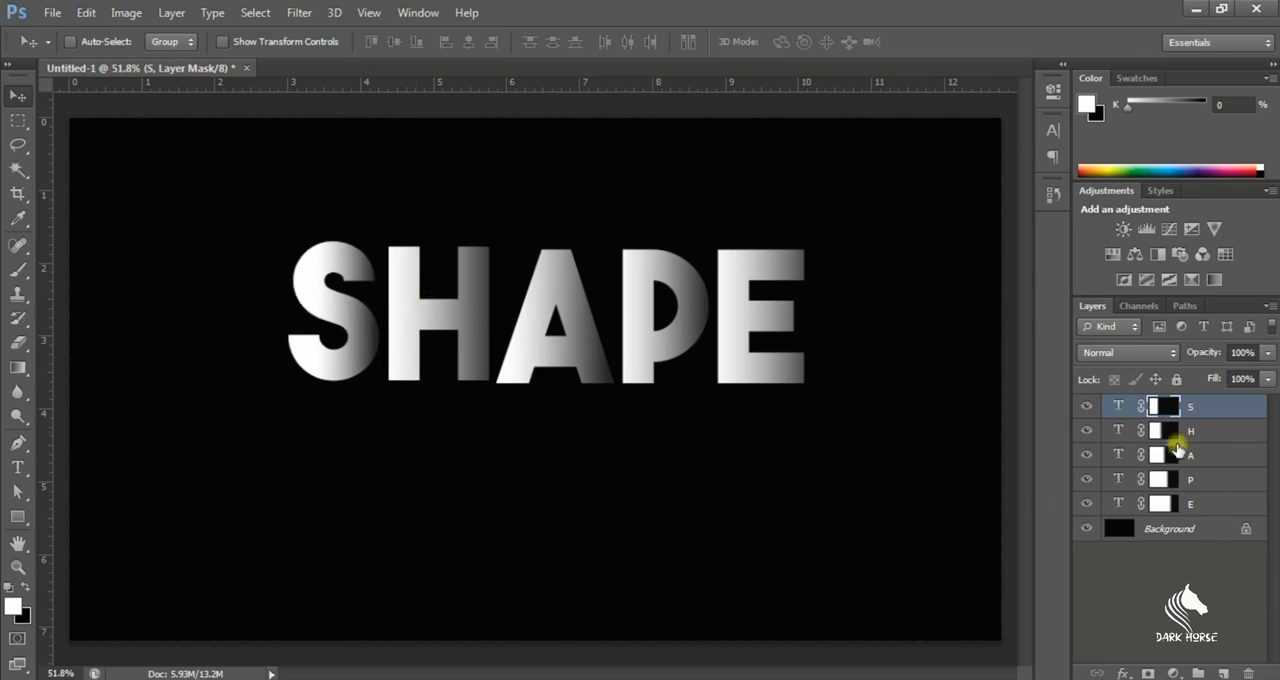
left_click(1198, 431)
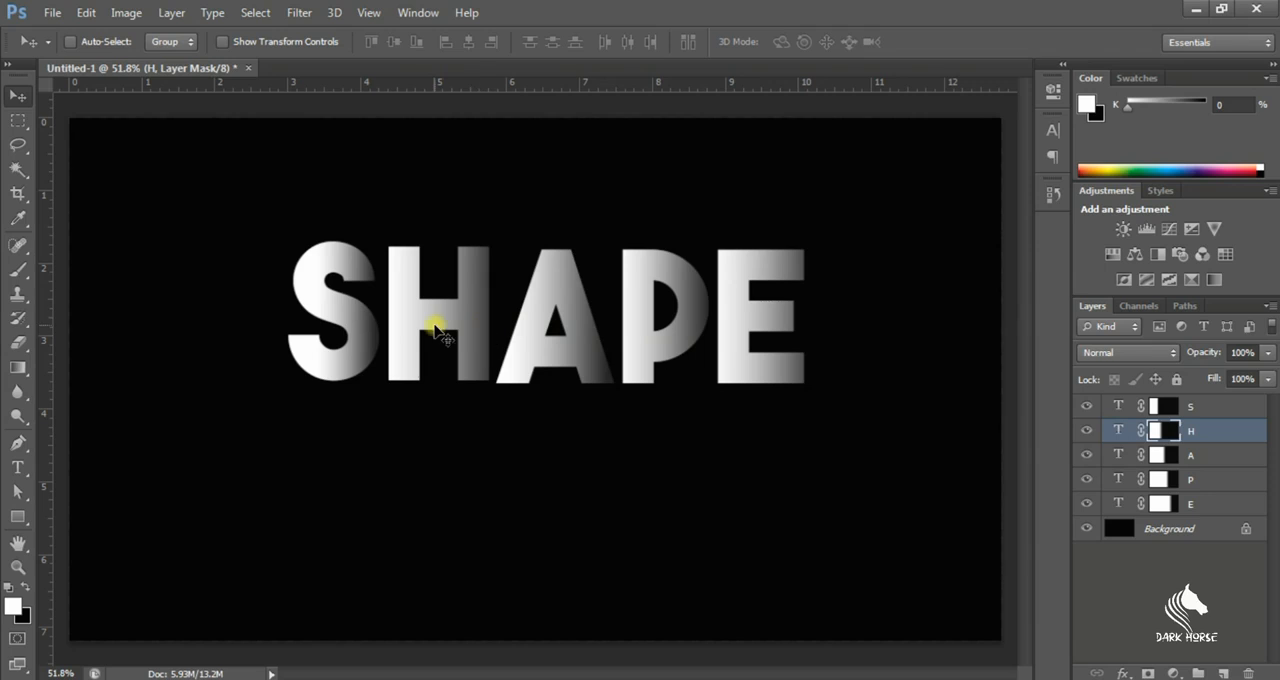
left_click_drag(422, 323, 412, 324)
Move the A, P and E left in turn so each letter closes up against or slightly overlaps the previous one
left_click(1170, 455)
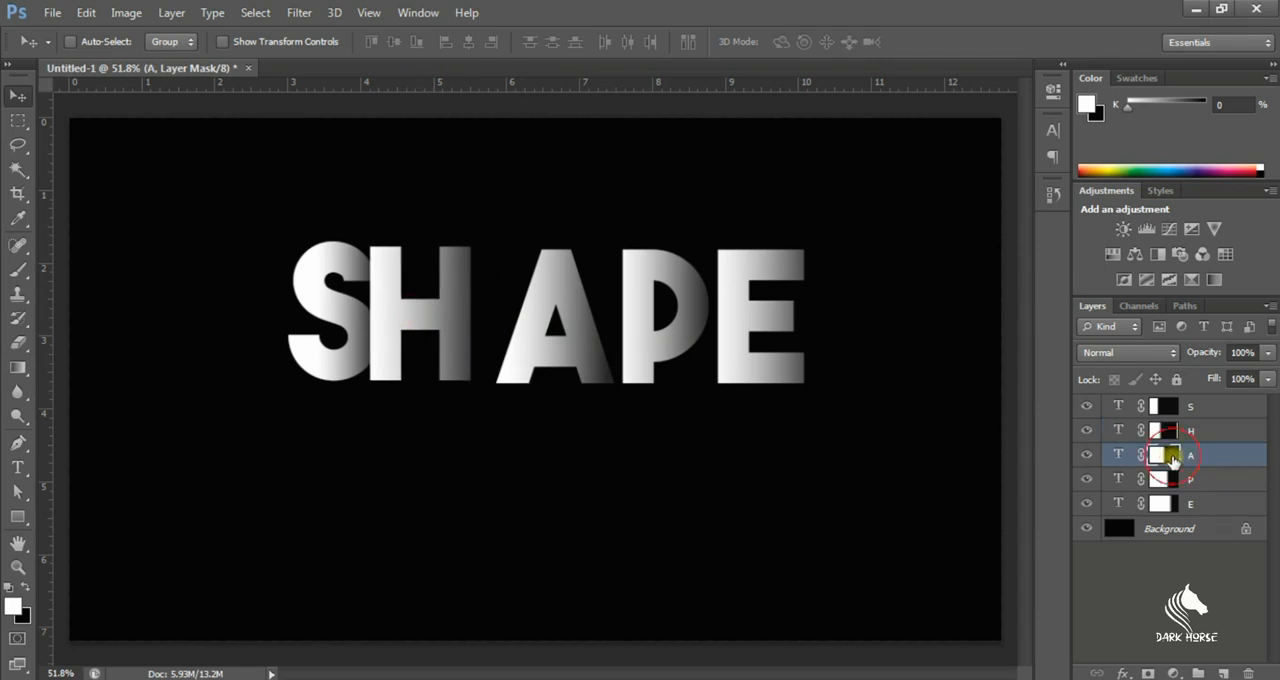
left_click_drag(548, 322, 511, 322)
left_click(1166, 480)
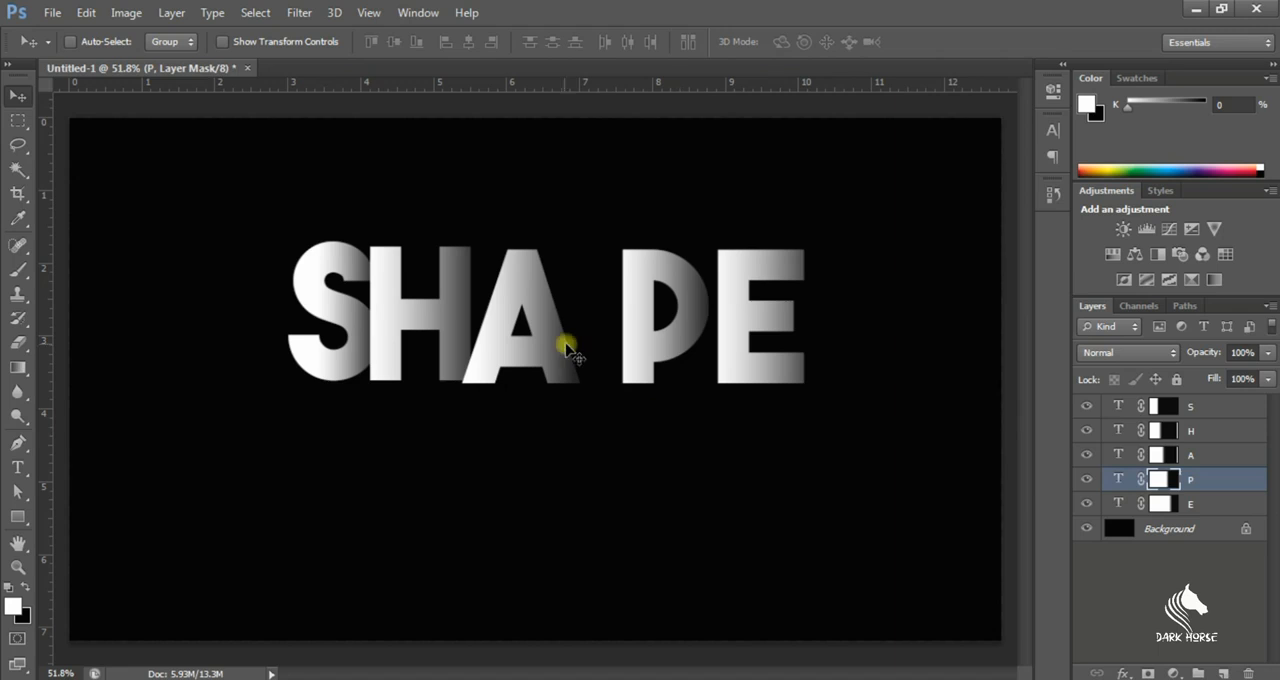
left_click_drag(640, 332, 592, 334)
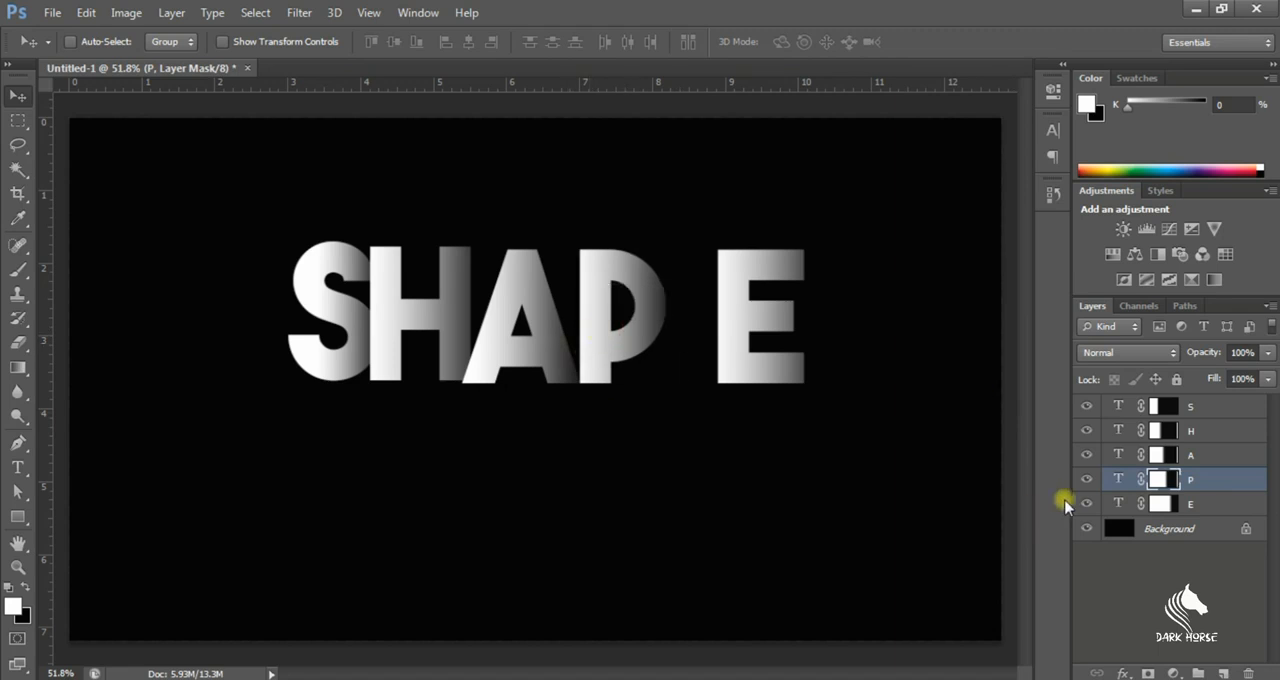
left_click(1166, 504)
left_click_drag(744, 345, 680, 340)
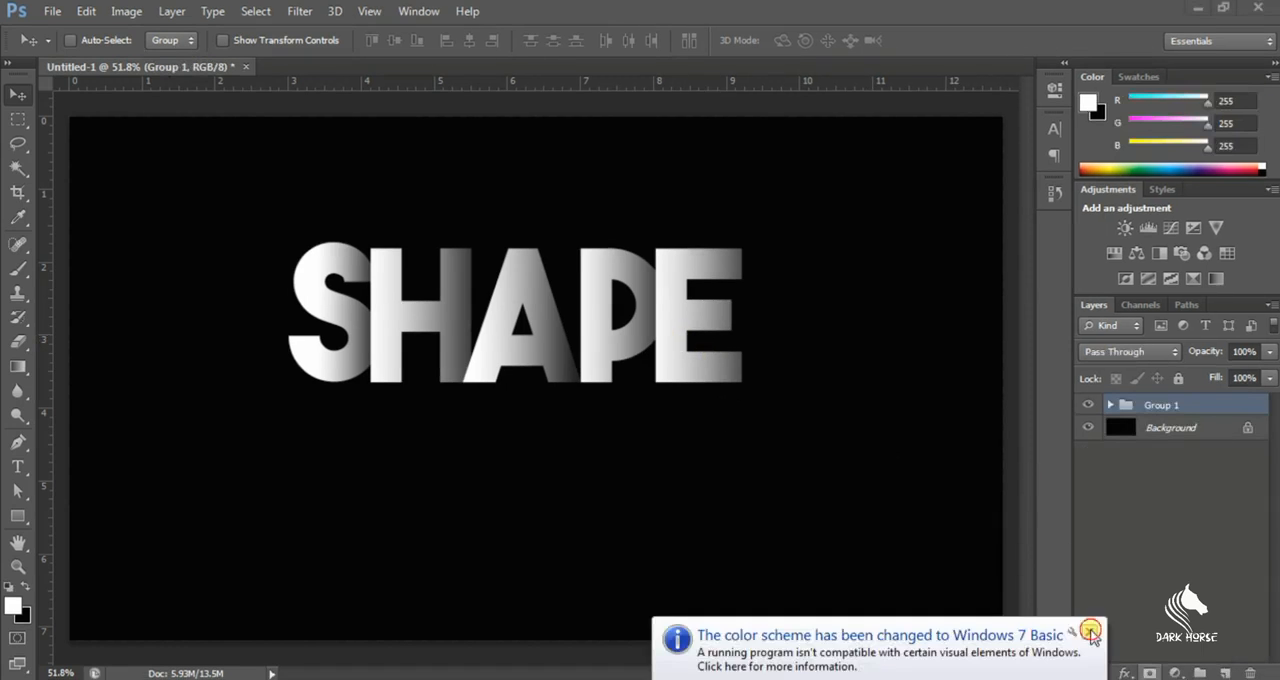
Group the five letter layers, scale the group to about 143%, and place it in the upper half of the canvas
left_click(1091, 629)
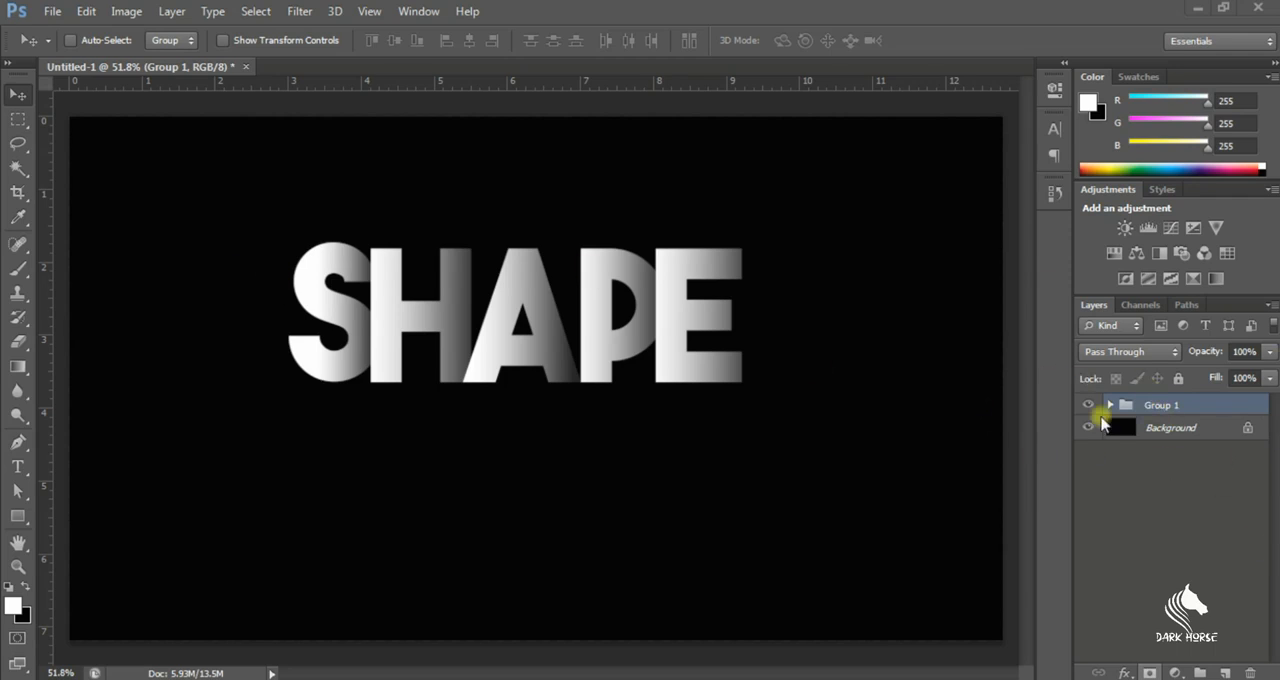
left_click(1166, 406)
key("space")
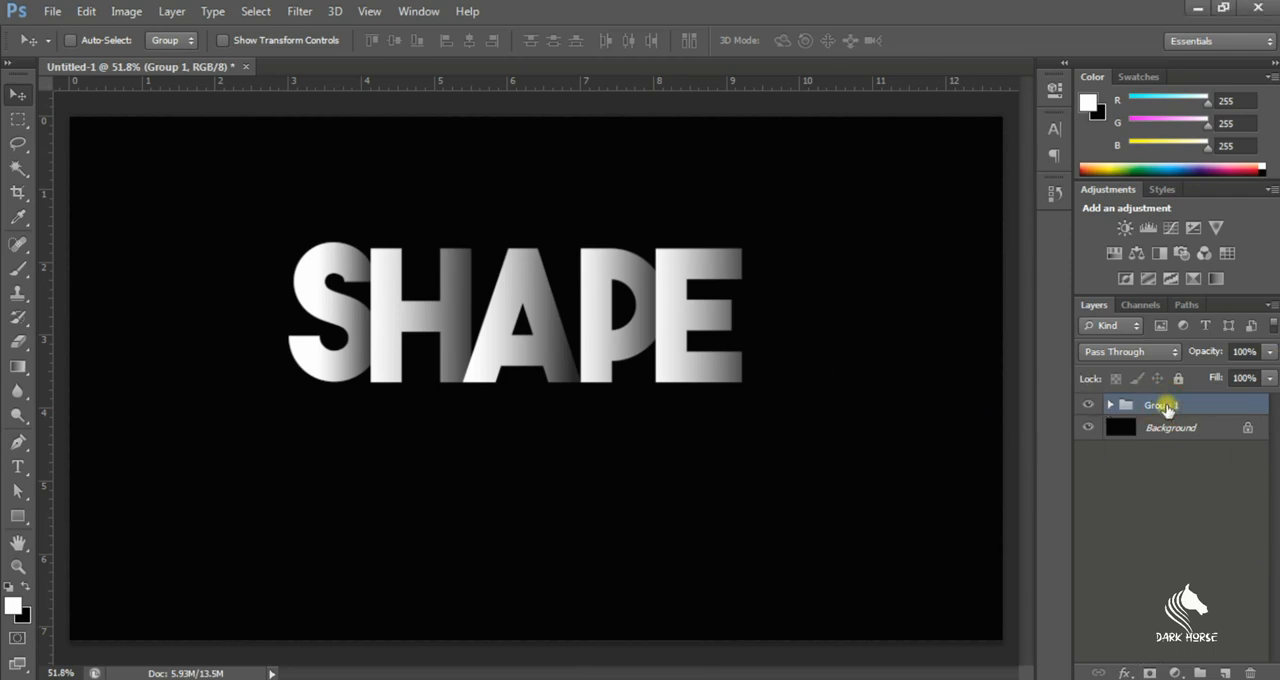
key("ctrl+t")
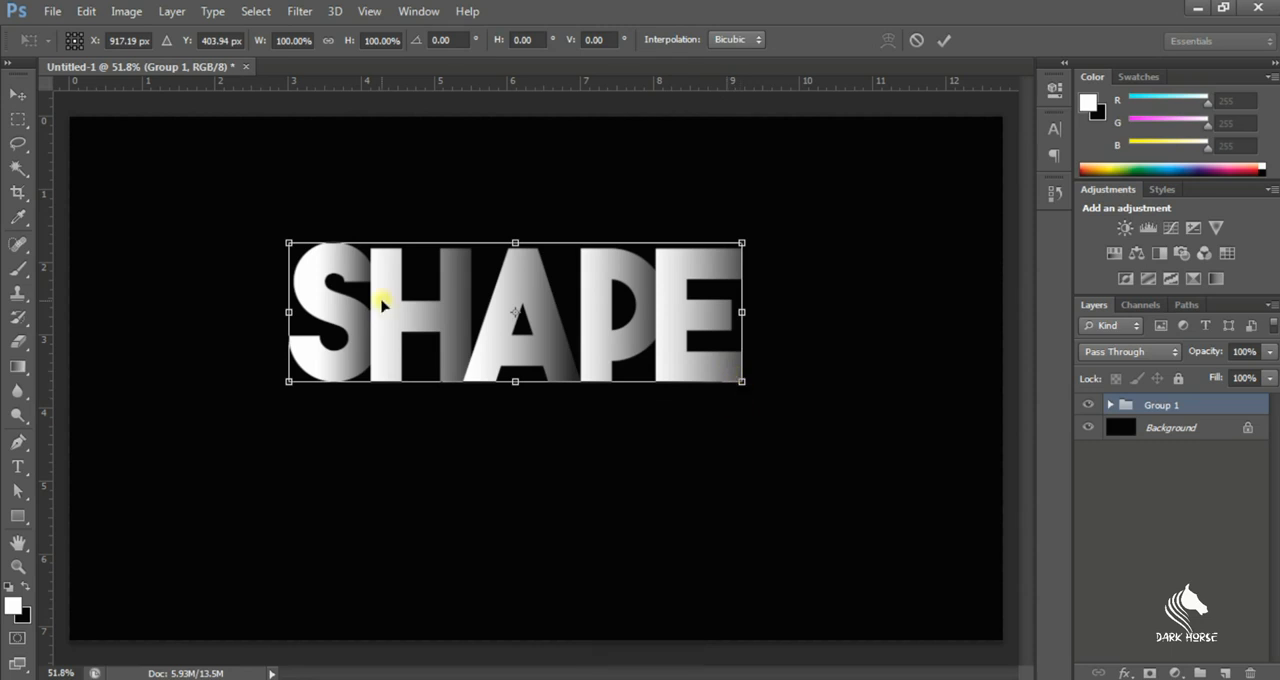
left_click_drag(187, 175, 177, 171)
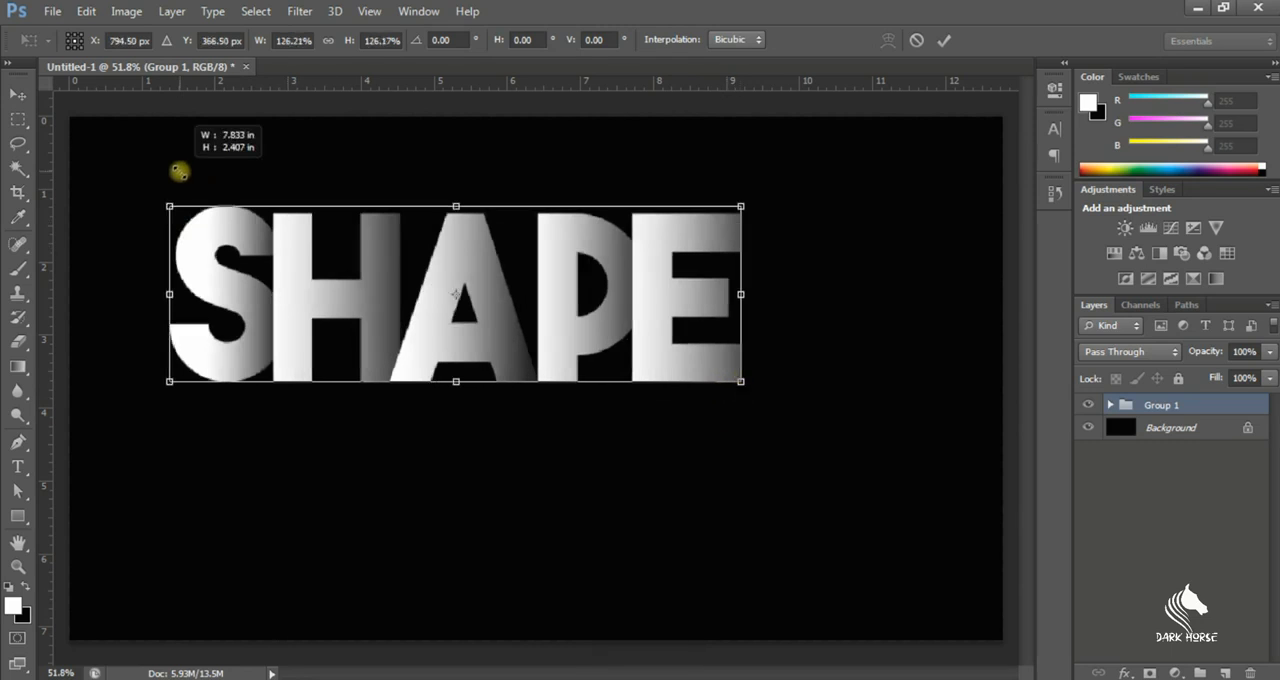
left_click_drag(740, 385, 817, 401)
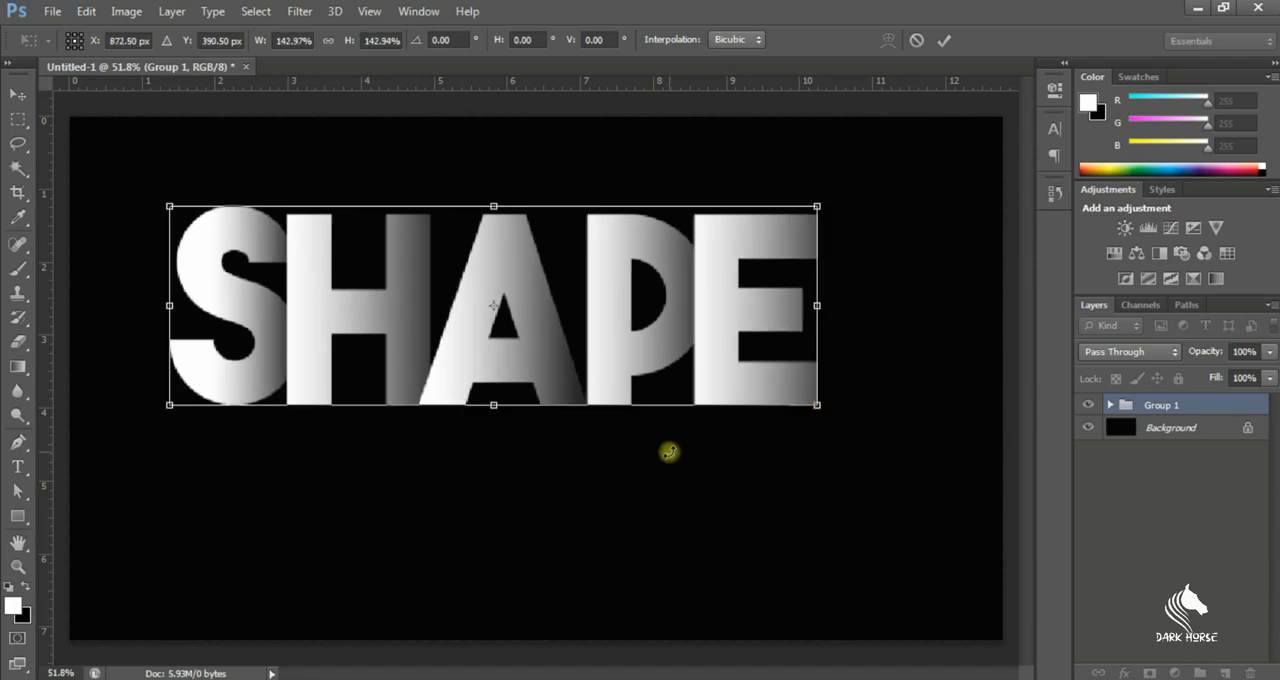
left_click_drag(620, 322, 626, 302)
key("Return")
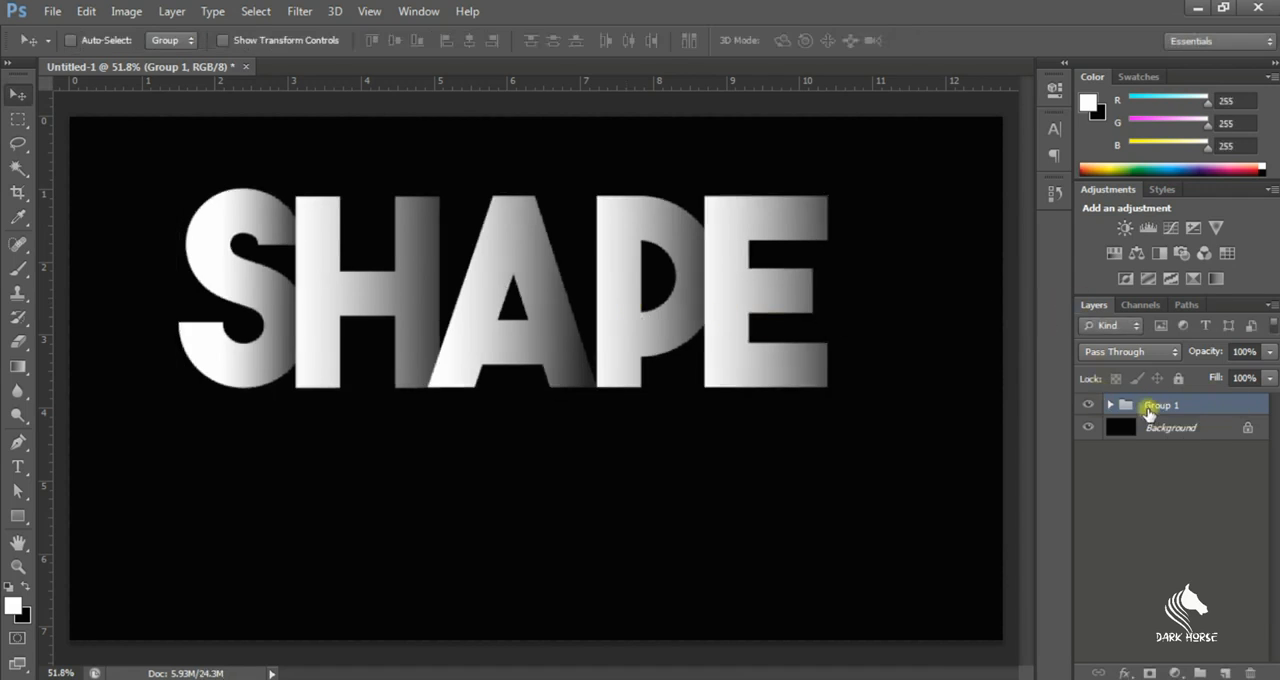
Duplicate Group 1 and rename the copy as reflection
key("ctrl+j")
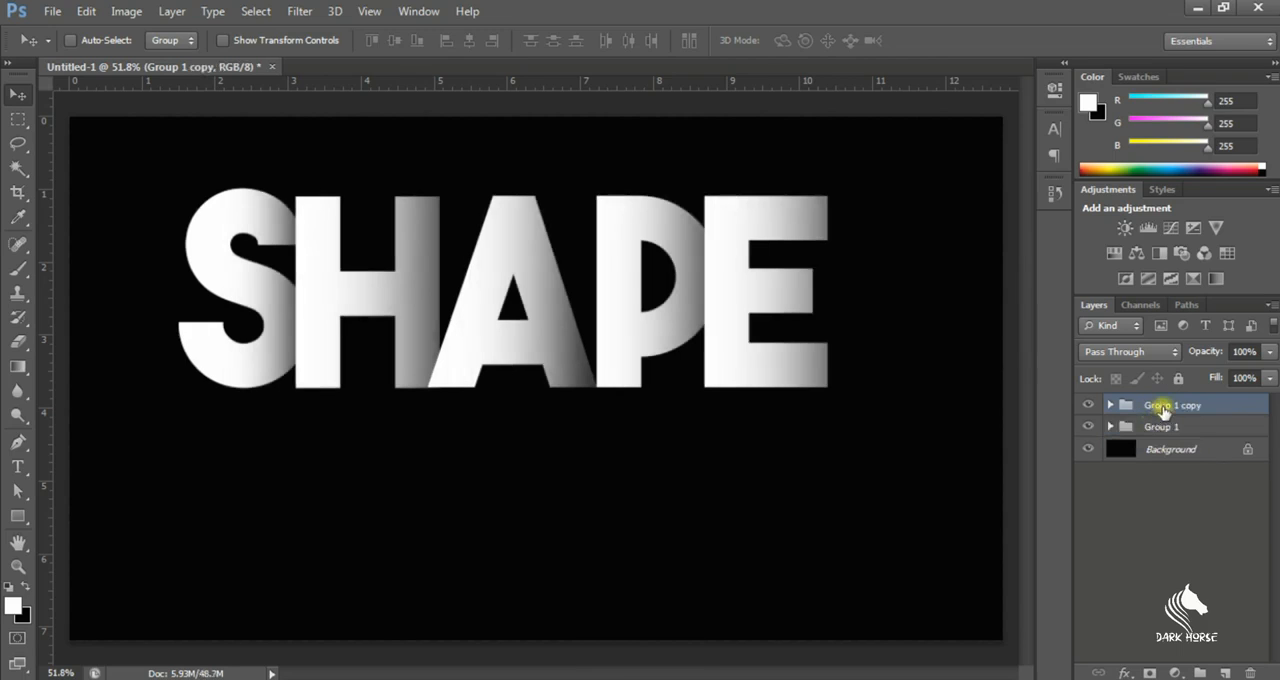
right_click(1163, 412)
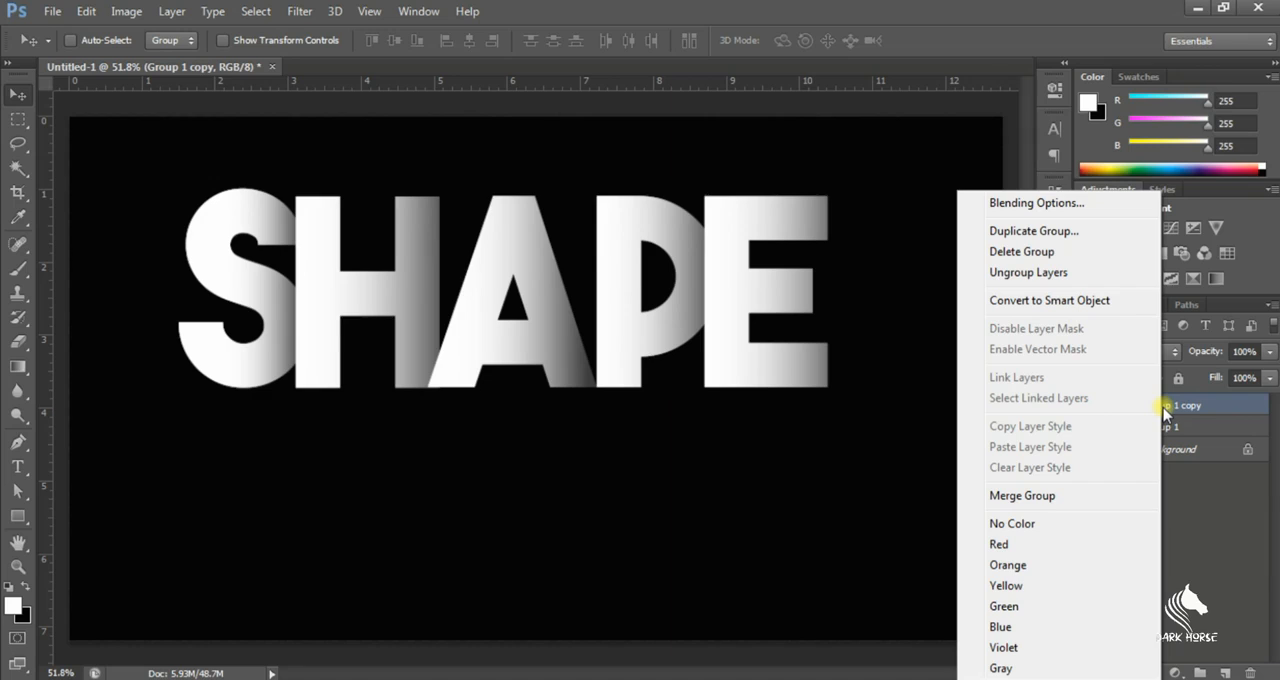
left_click(1190, 408)
double_click(1196, 406)
type("reflection")
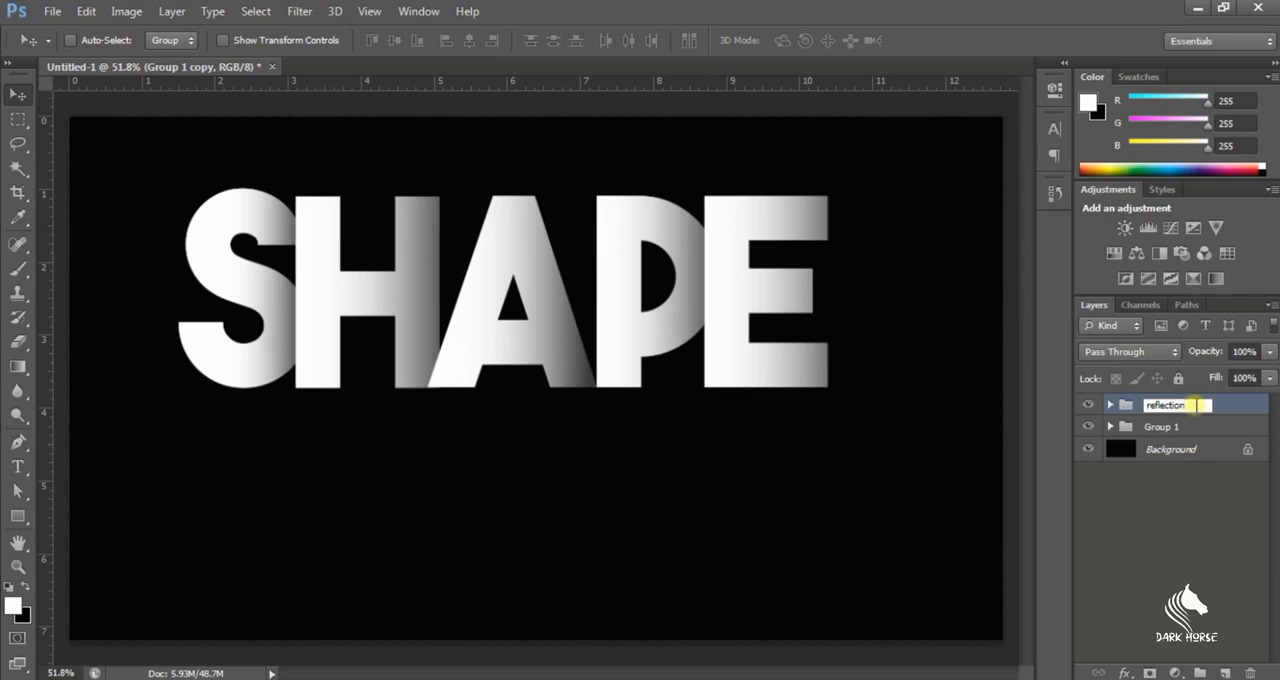
left_click(1176, 515)
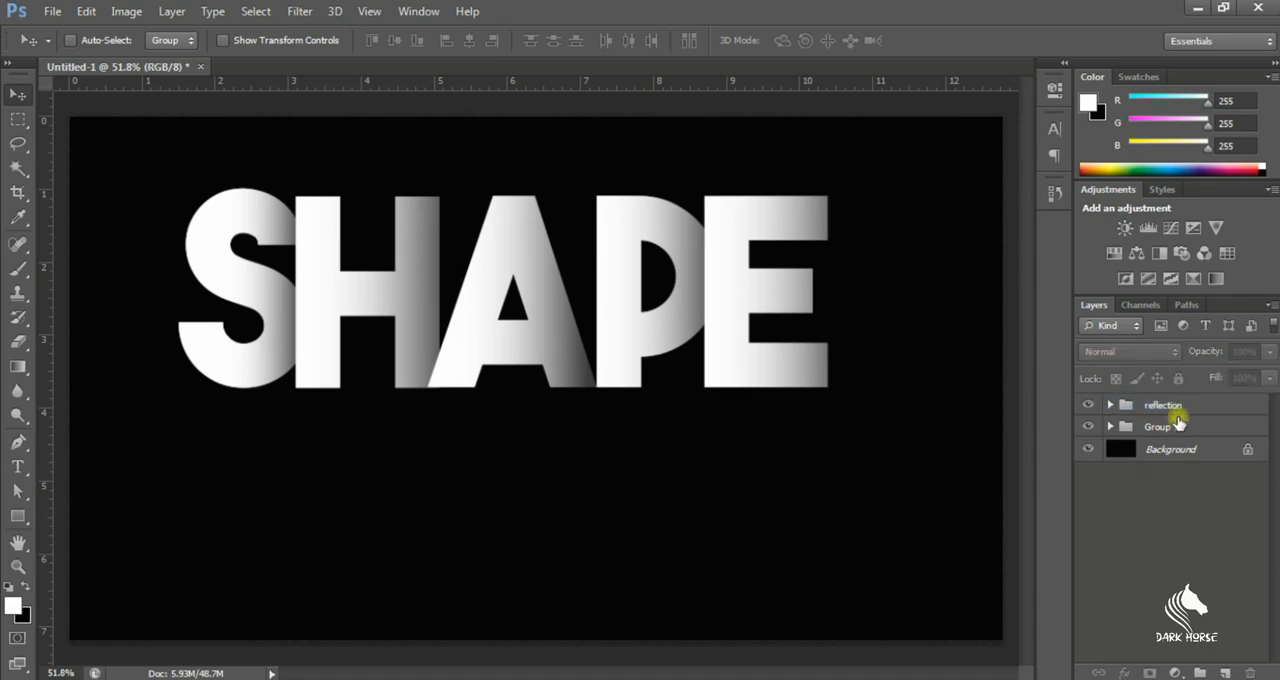
Add a layer mask to the reflection group
left_click(1177, 407)
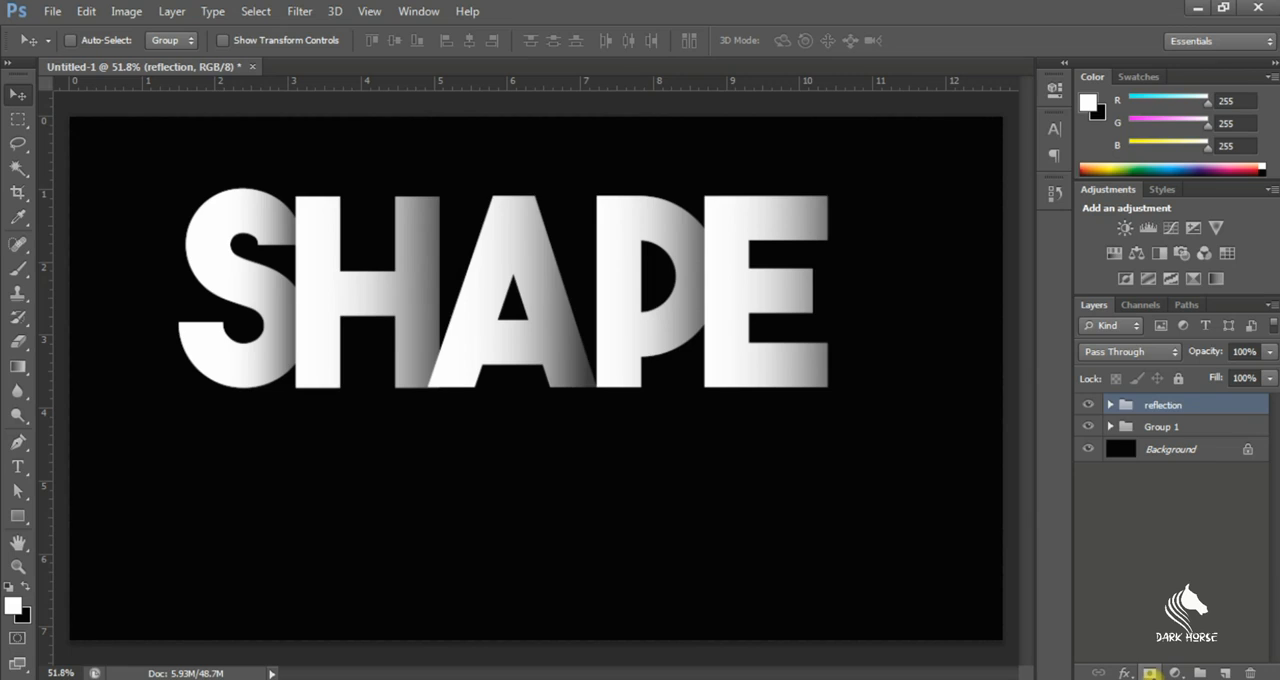
left_click(1150, 672)
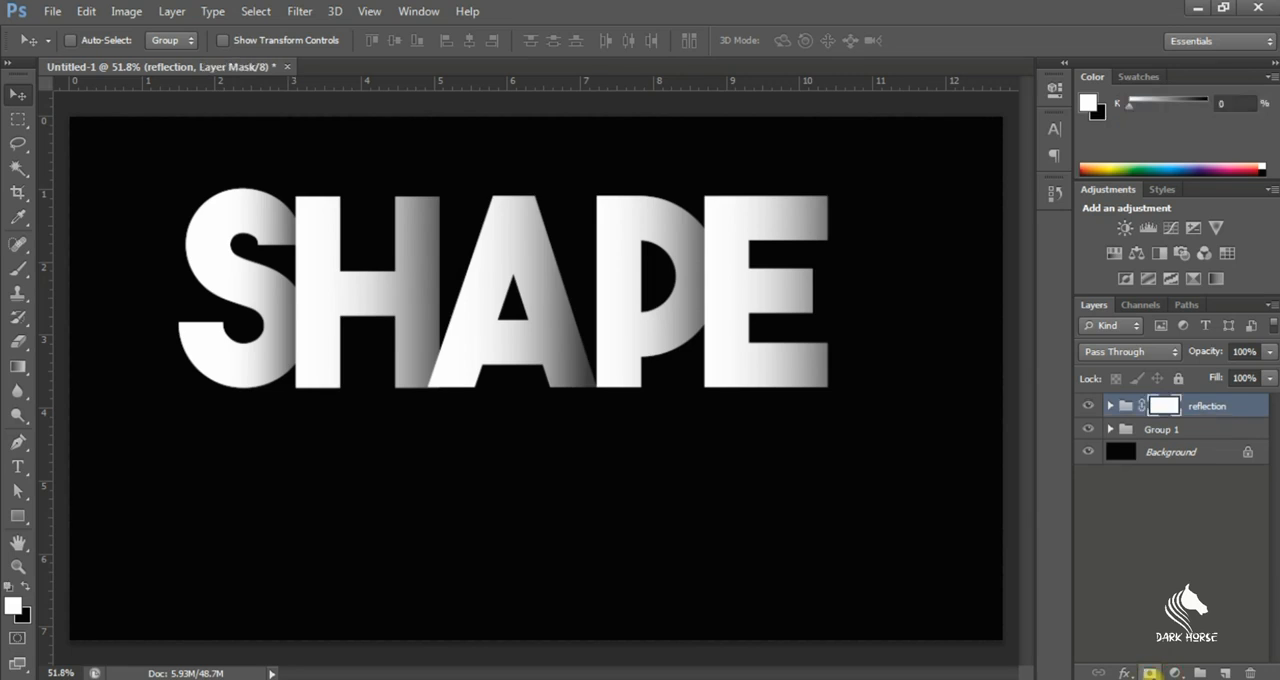
left_click(16, 369)
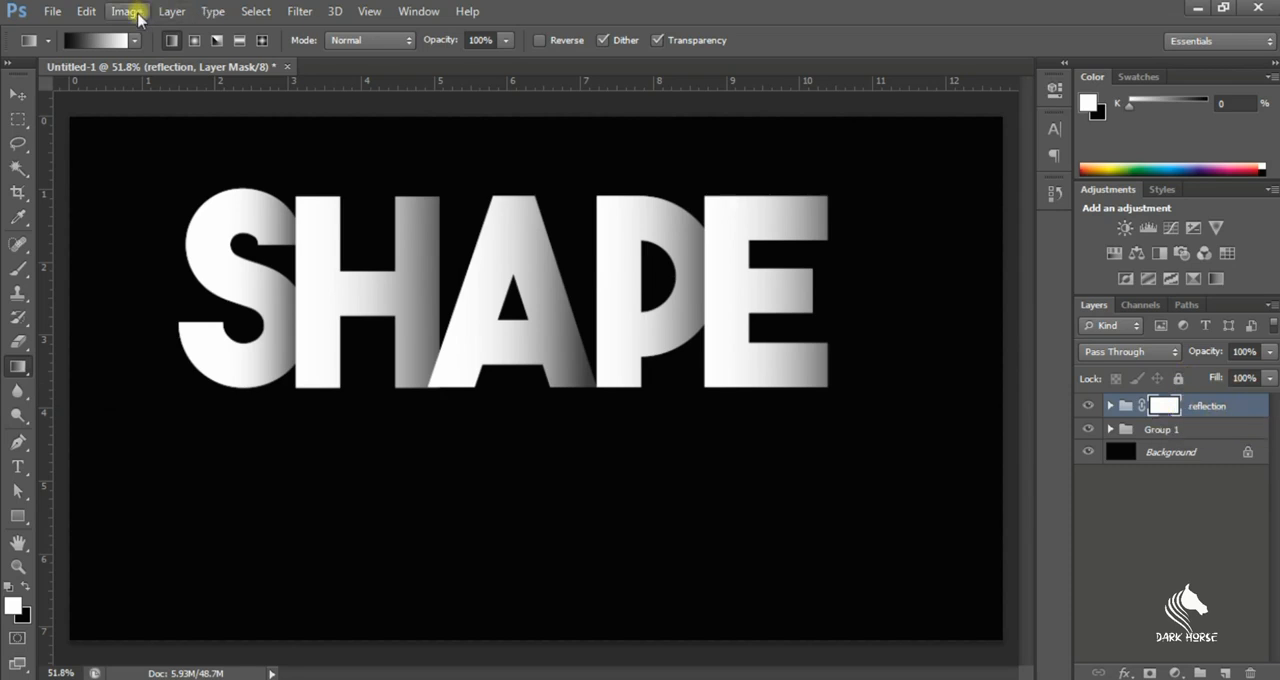
Flip the reflection group vertically and place it directly beneath the original word so their baselines meet
left_click(86, 11)
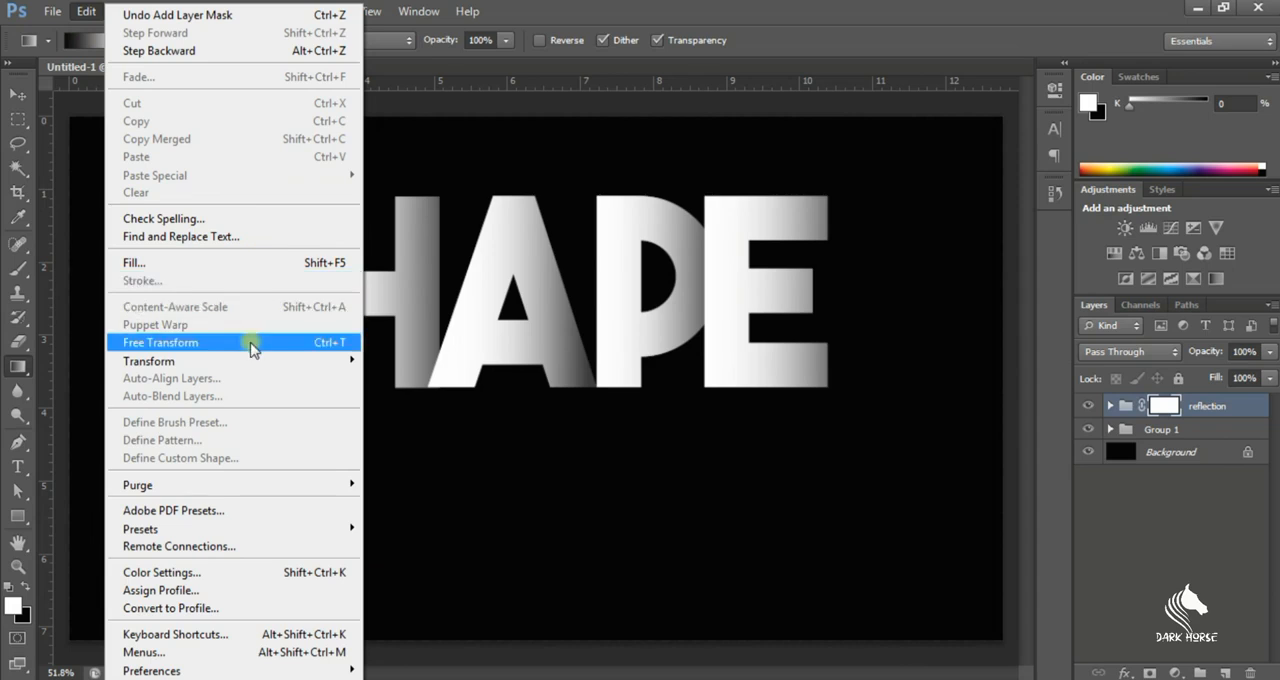
mouse_move(246, 362)
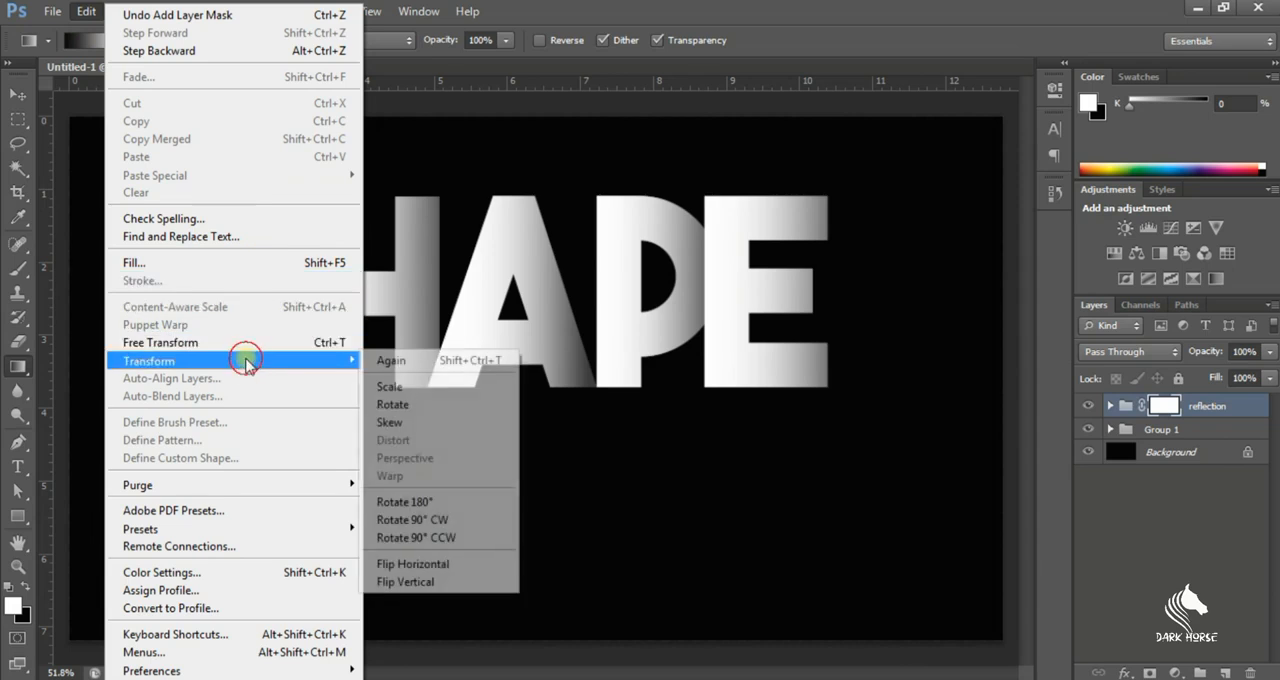
left_click(416, 584)
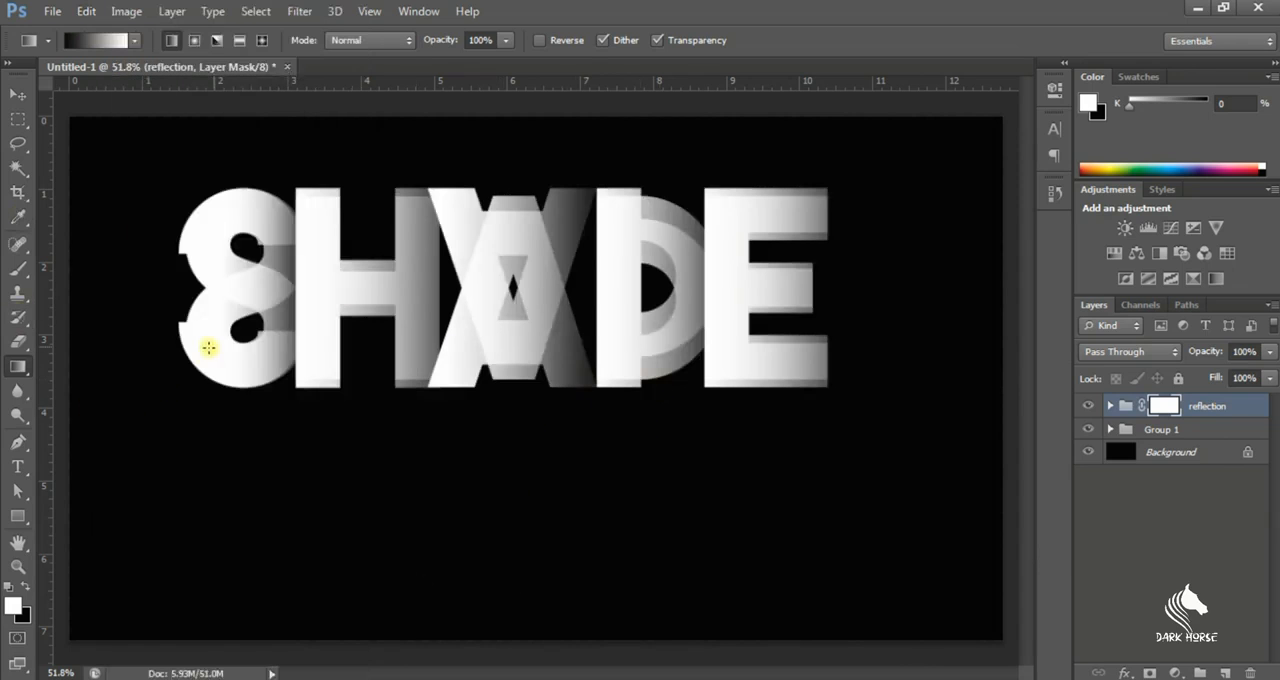
left_click(18, 94)
left_click_drag(477, 280, 463, 472)
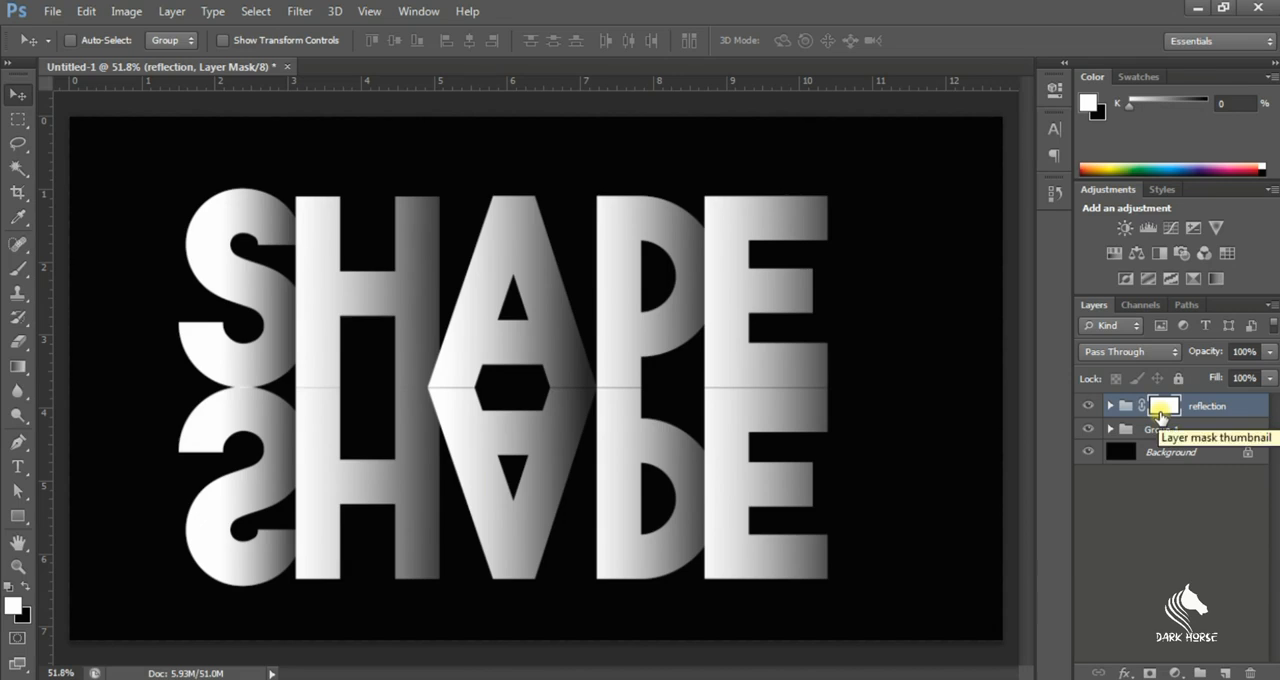
Fade the lower part of the reflection with a black-to-white linear gradient on its mask and set the group's opacity to 25%
left_click(17, 368)
left_click(66, 355)
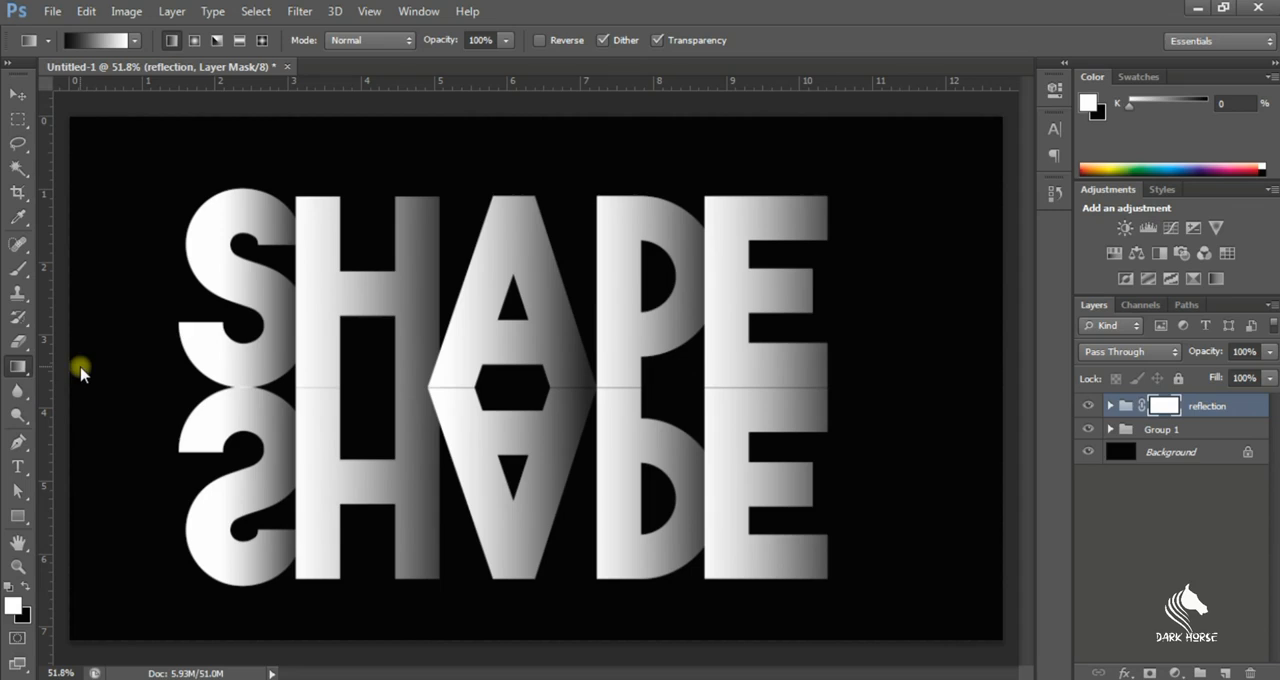
left_click_drag(516, 600, 520, 377)
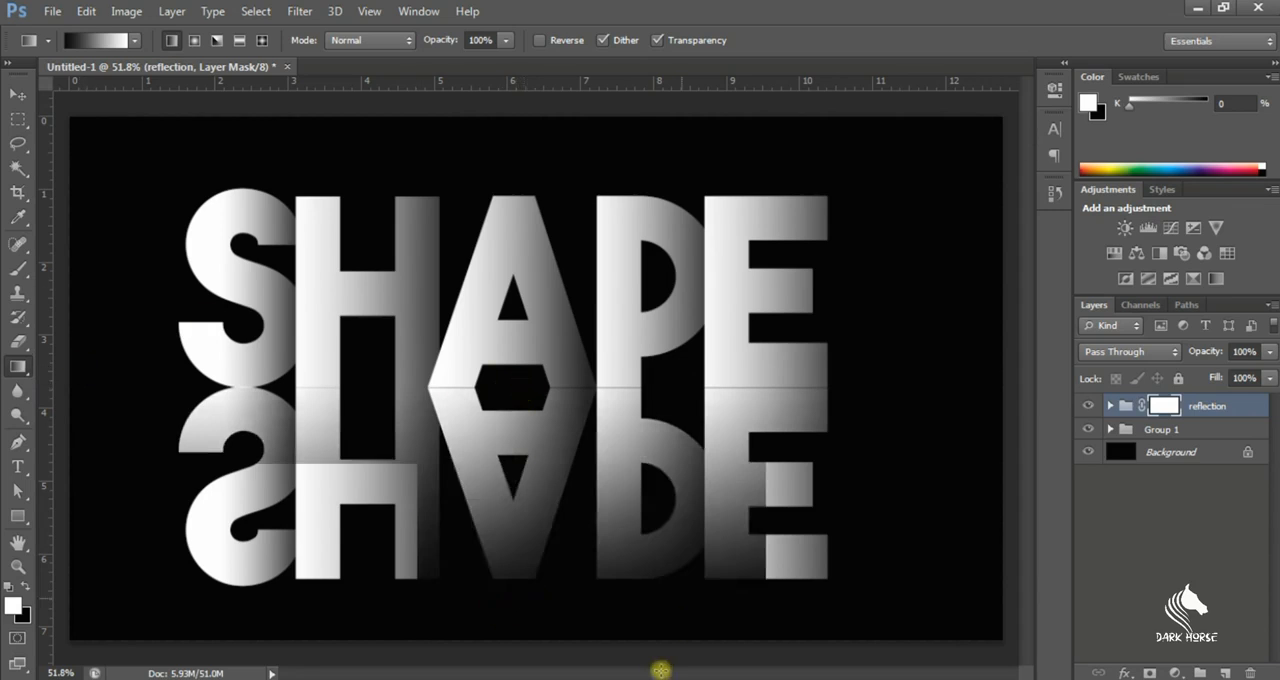
left_click(1269, 352)
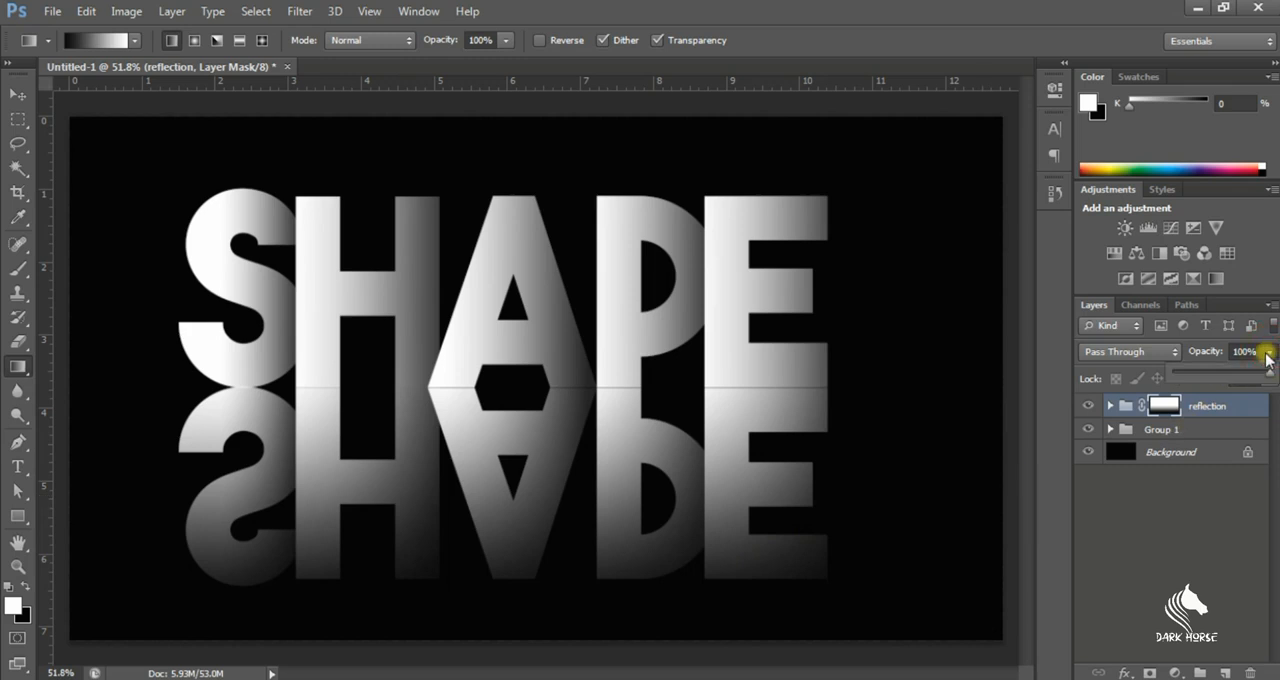
left_click(1183, 358)
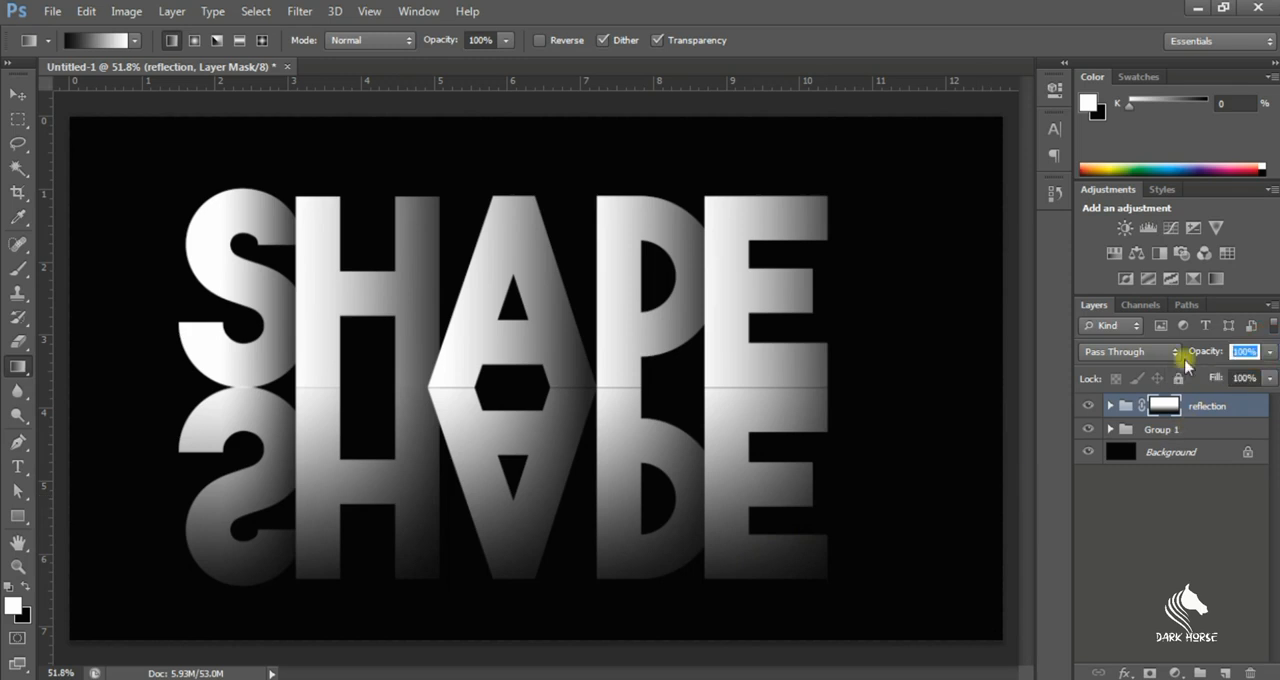
type("25")
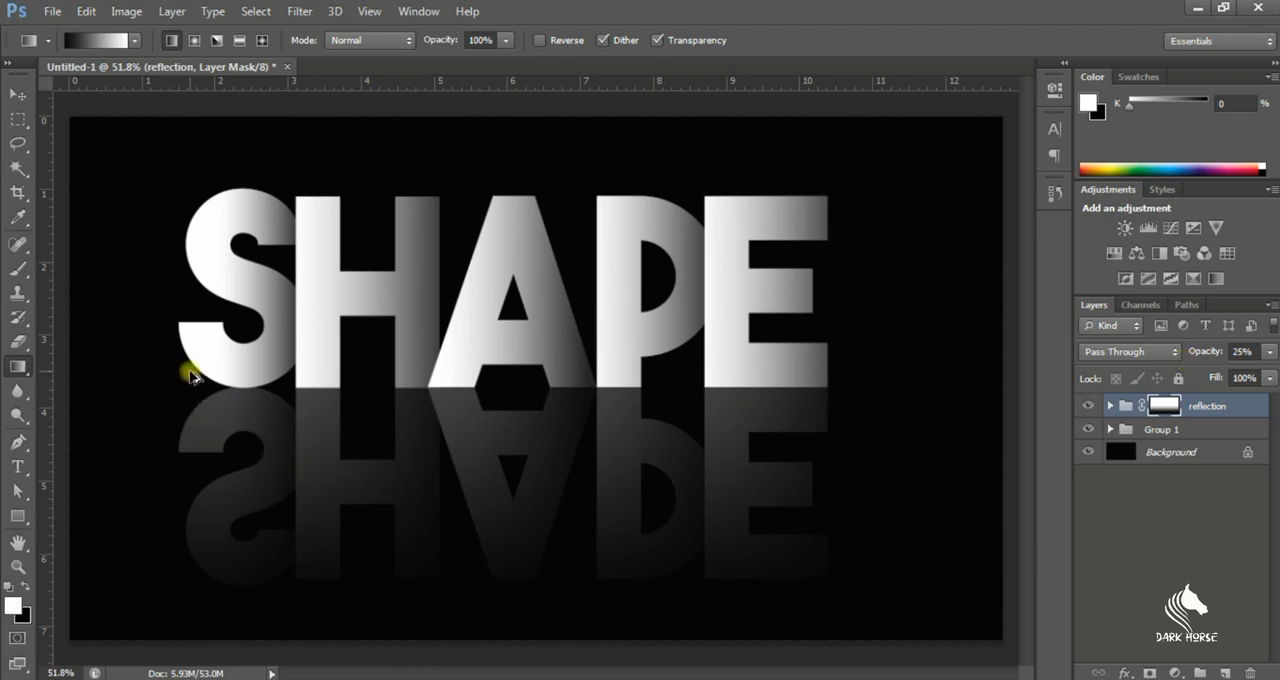
Examine the seam between the letters and their faded reflection
scroll(190, 376, "up", 2)
scroll(501, 326, "up", 6)
scroll(880, 355, "up", 1)
scroll(880, 355, "down", 3)
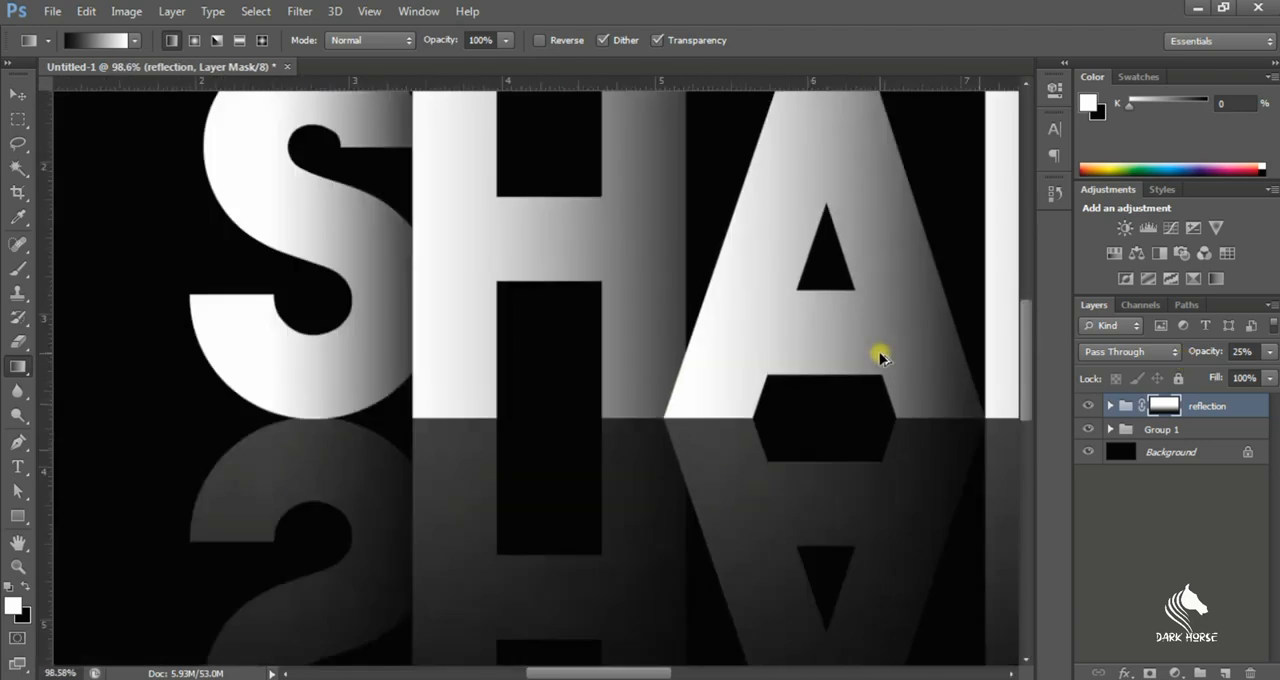
scroll(880, 355, "down", 8)
scroll(494, 320, "up", 3)
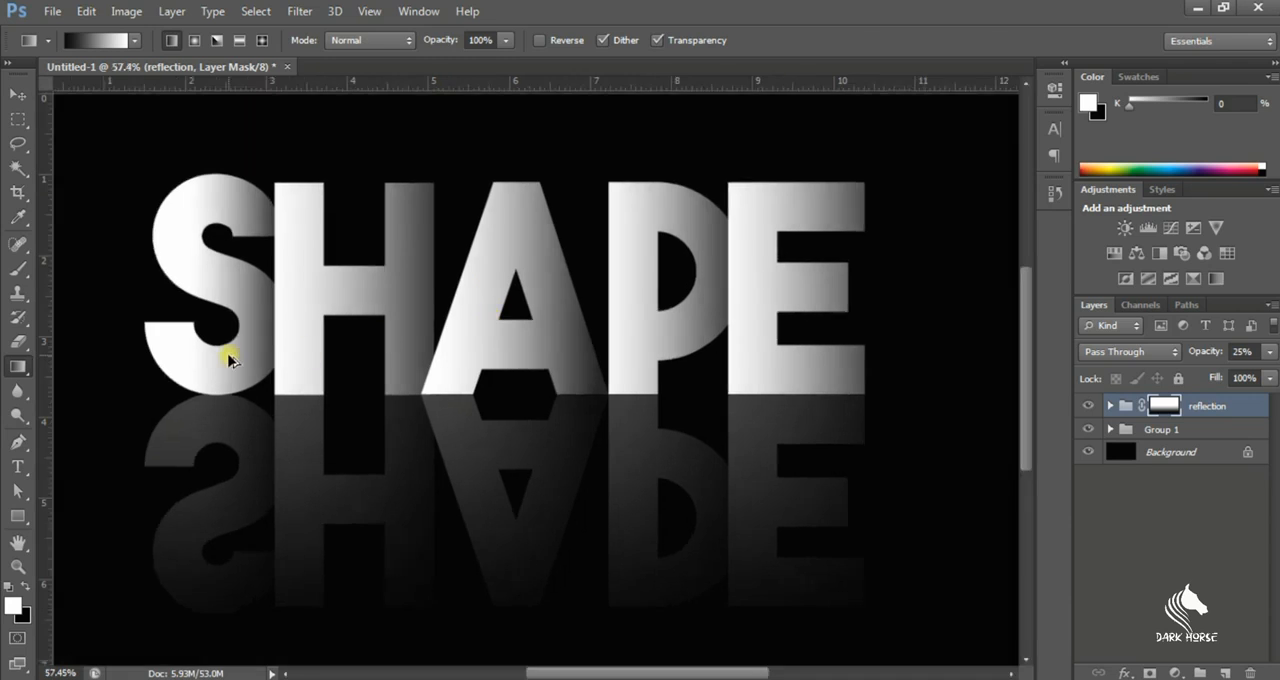
scroll(228, 360, "down", 2)
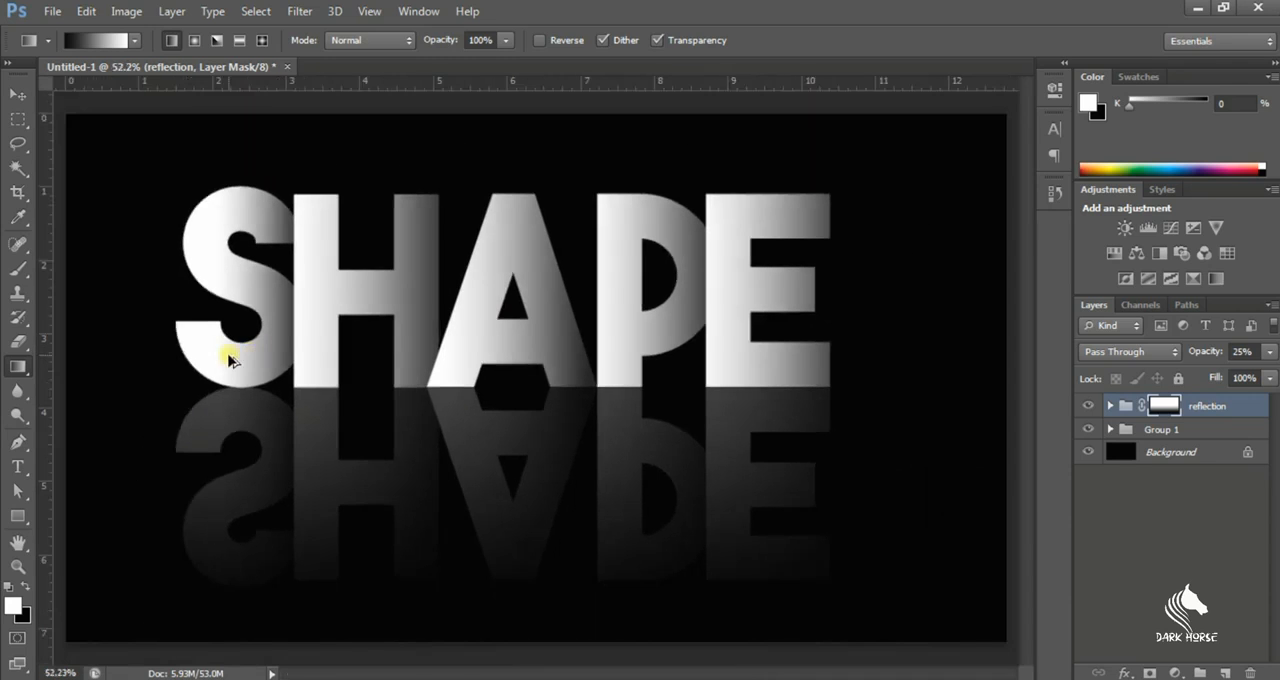